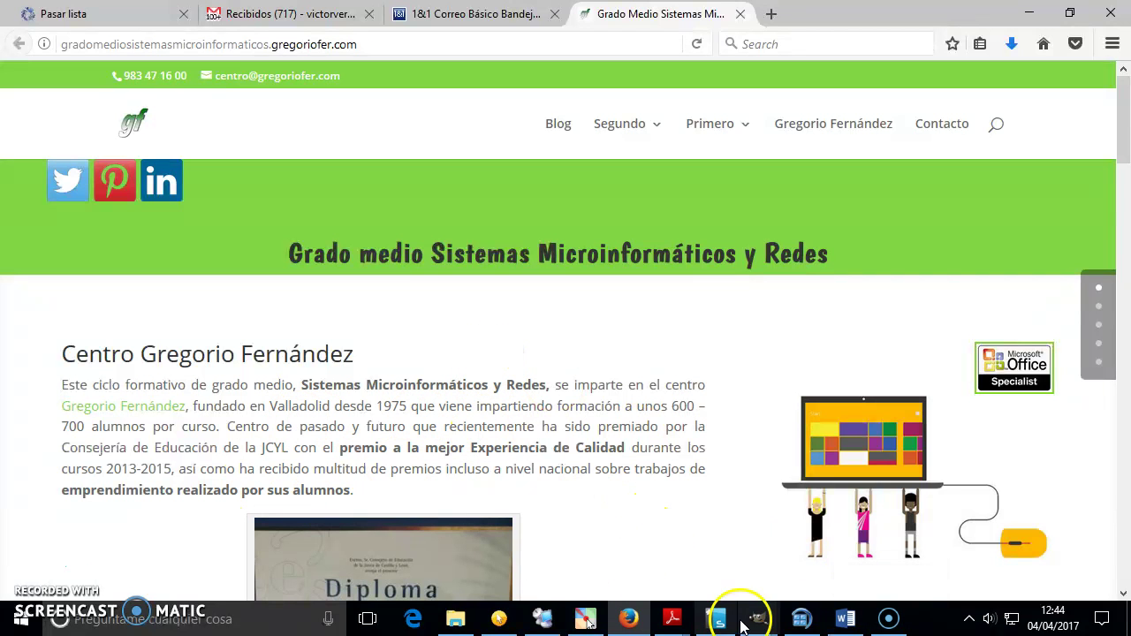
Switch from Firefox to GIMP, showing Ejem12-Capas.xcf and its new-image dialog
click(730, 545)
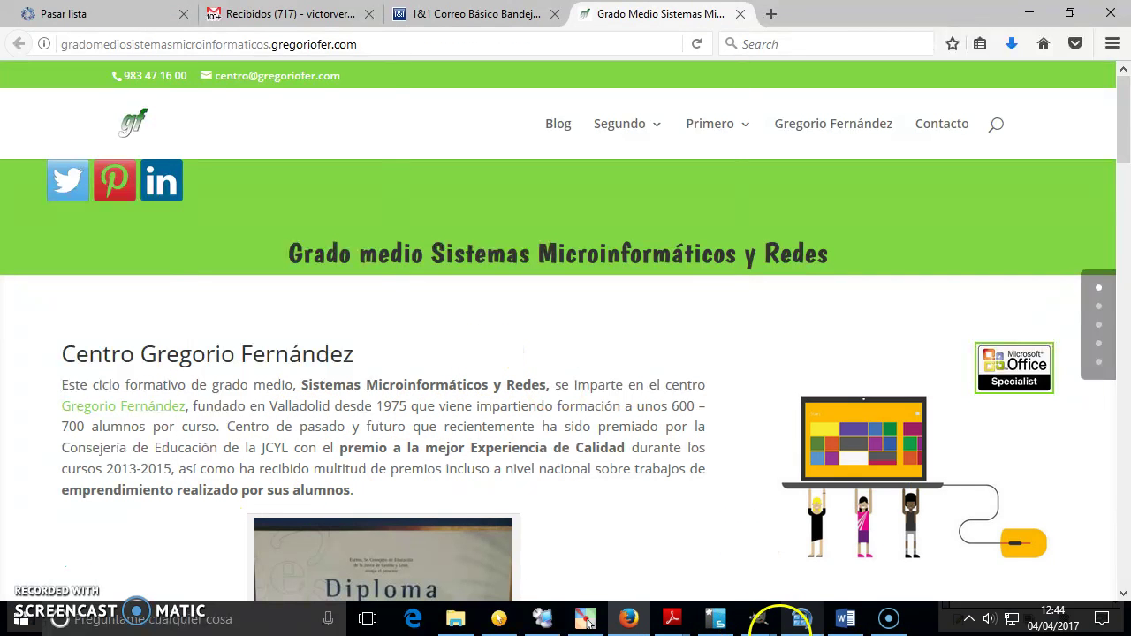
mouse_move(757, 618)
click(742, 583)
click(208, 45)
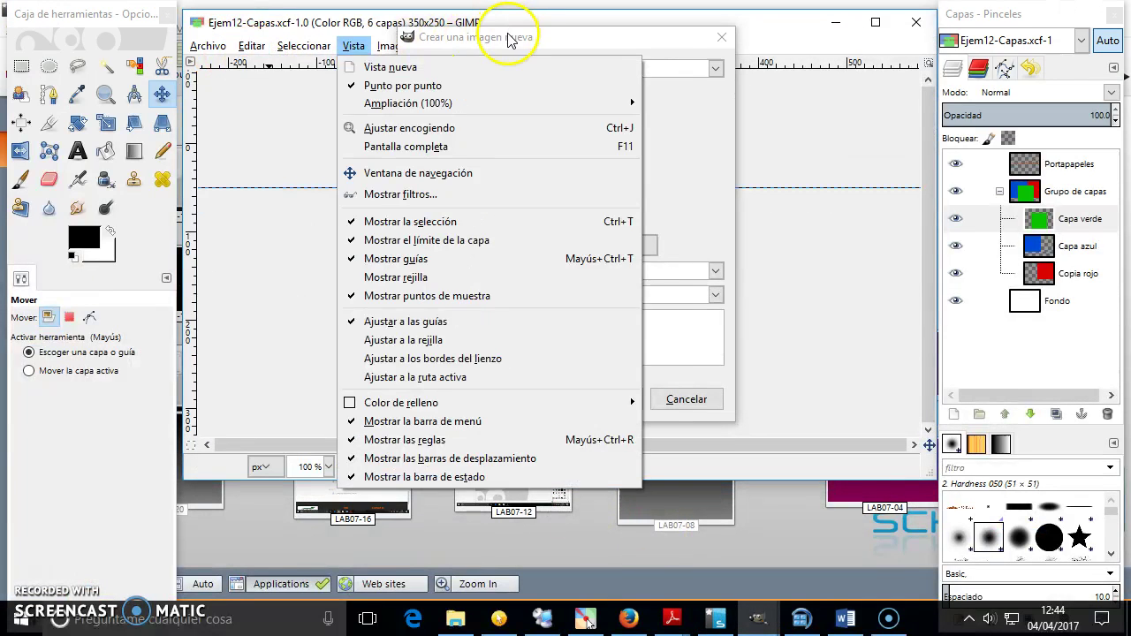
Create a new 350×250 px RGB image with a white background
click(517, 40)
mouse_move(530, 38)
mouse_down()
mouse_move(517, 42)
mouse_move(525, 47)
mouse_up()
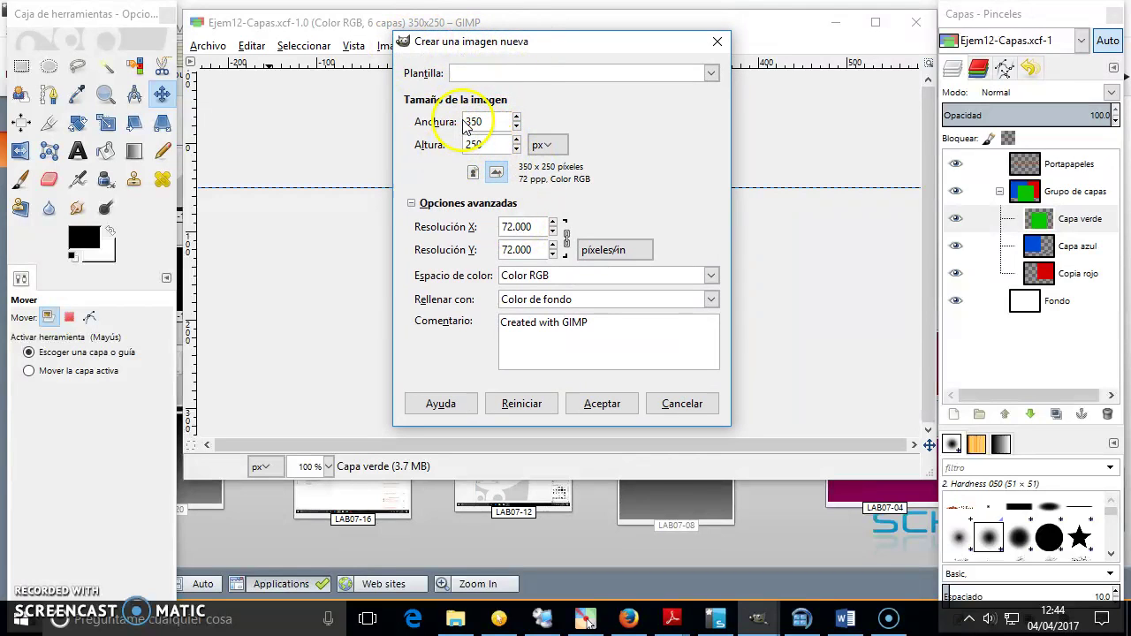
click(573, 277)
click(693, 225)
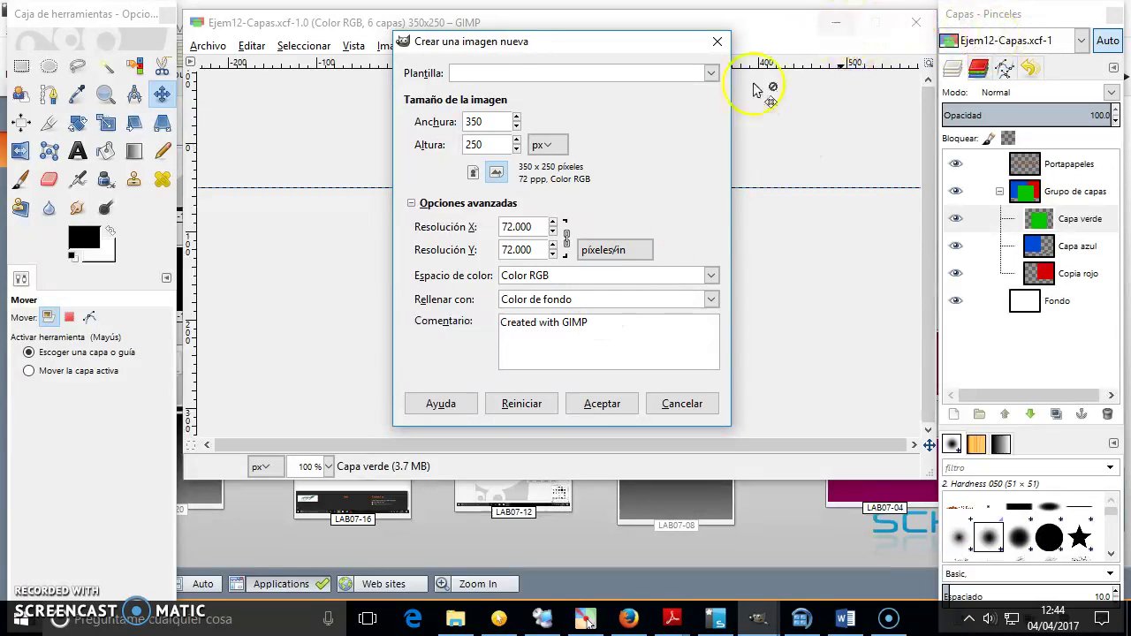
click(617, 406)
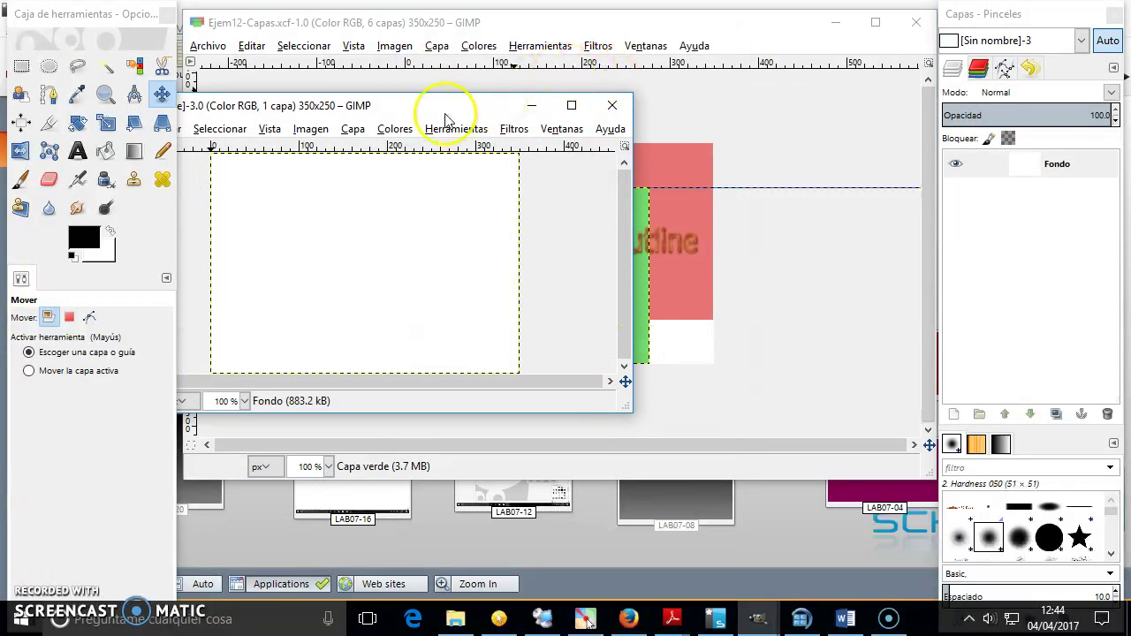
Move the new image window up and right, and enlarge it
click(915, 27)
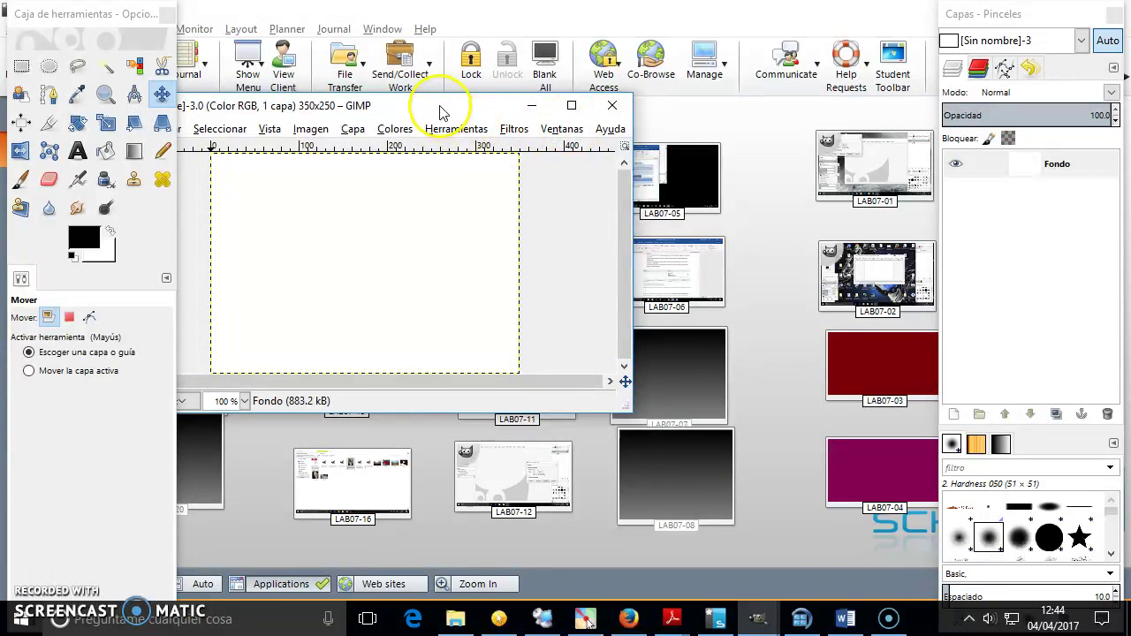
drag(441, 108, 530, 29)
mouse_move(715, 326)
mouse_down()
mouse_move(901, 526)
mouse_move(934, 535)
mouse_up()
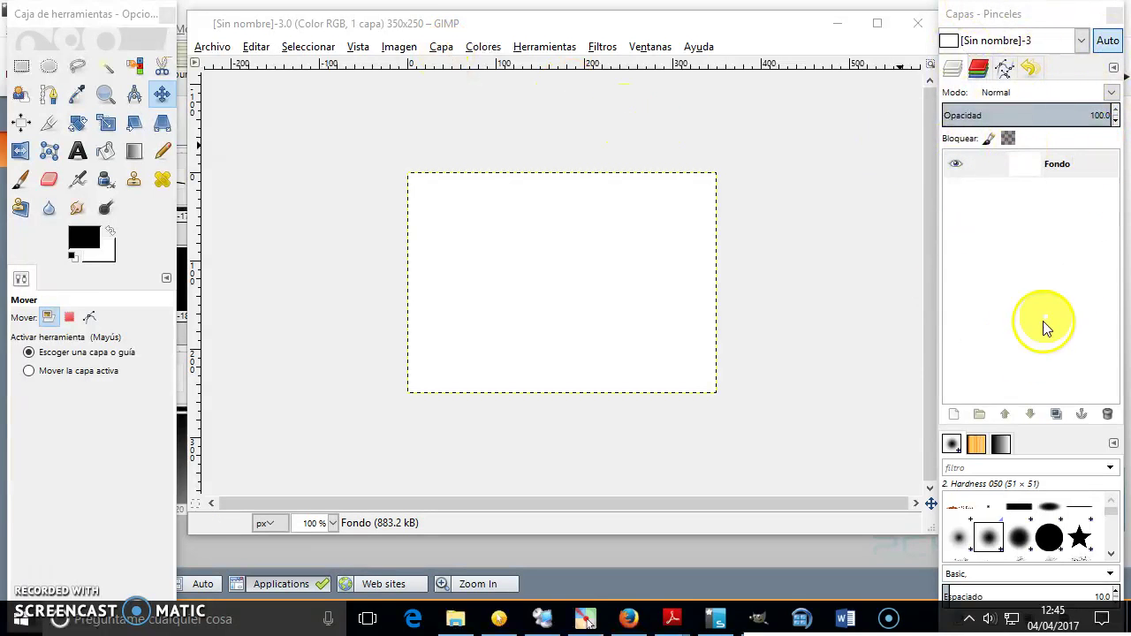
Add a transparent 200×200 px layer named 'Capa azul' above Fondo
click(446, 48)
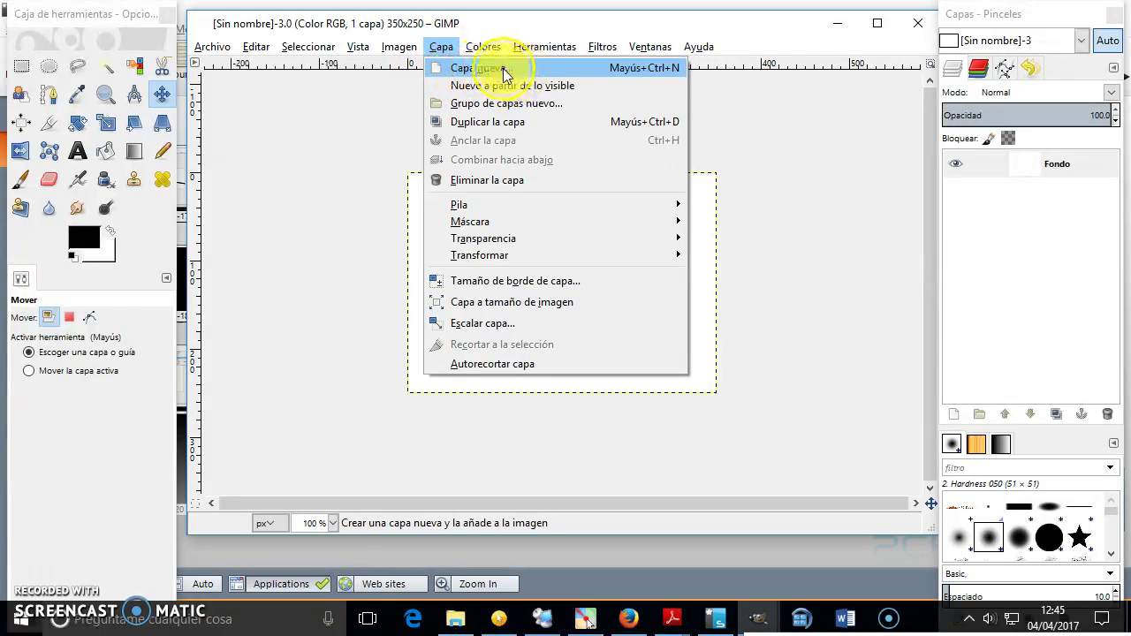
click(534, 75)
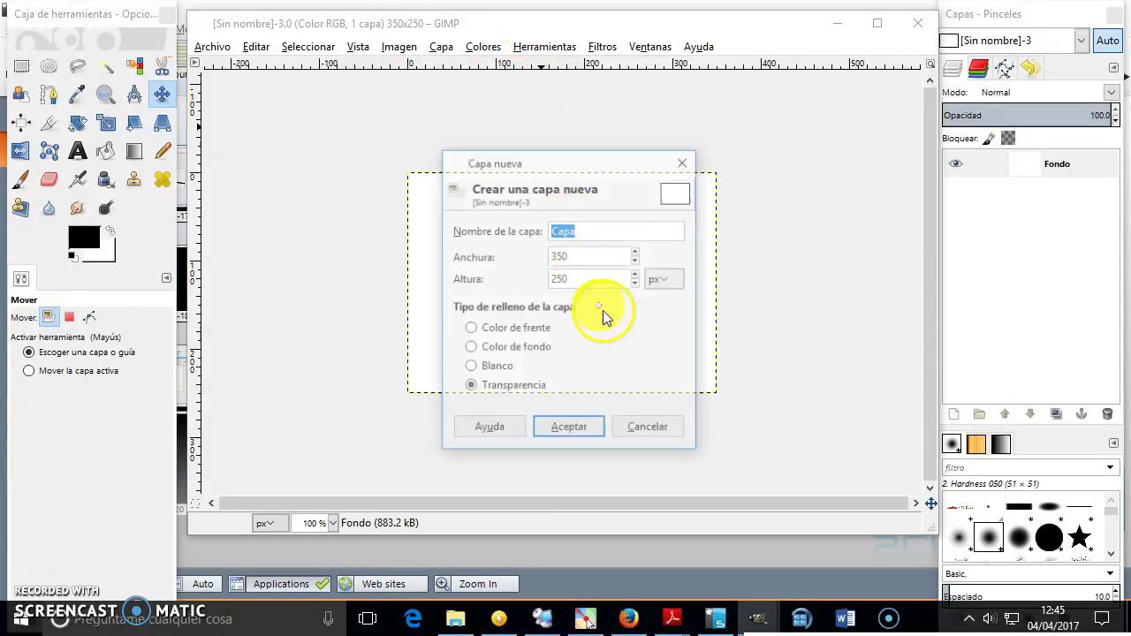
text(Fond)
key(BackSpace)
key(BackSpace)
key(BackSpace)
key(BackSpace)
text(Capa azul)
key(Tab)
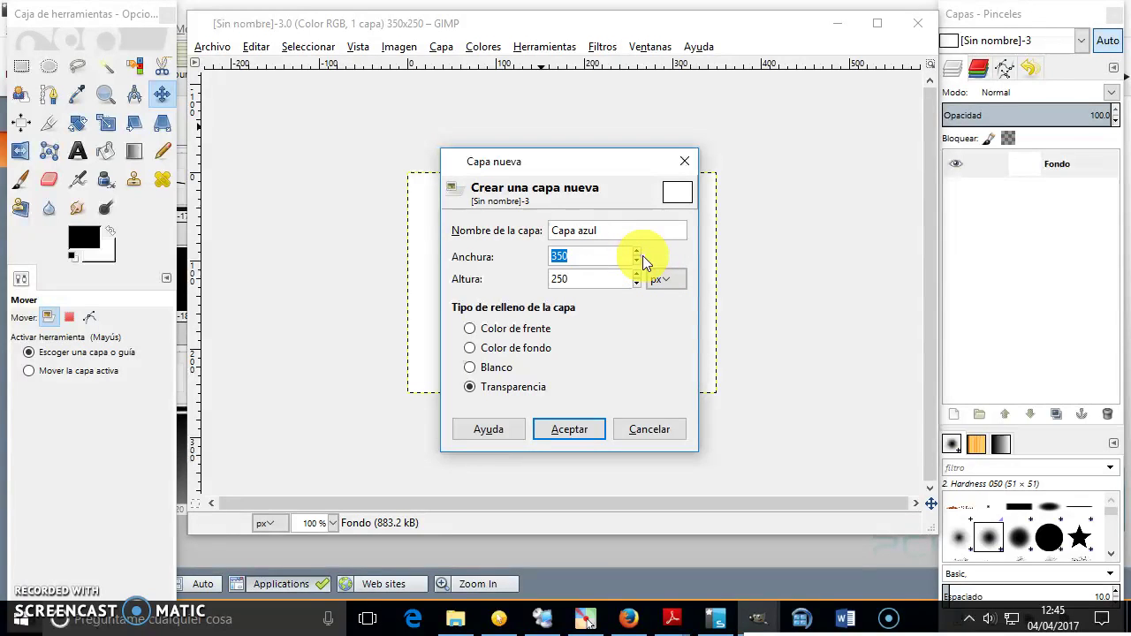
text(200)
key(Tab)
text(200)
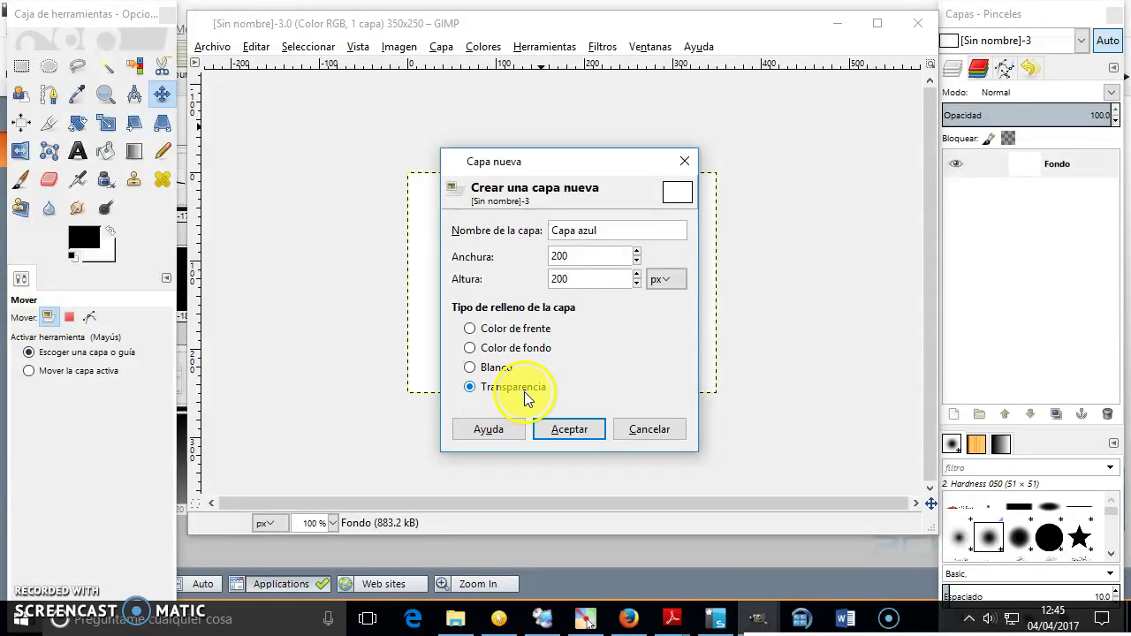
click(559, 433)
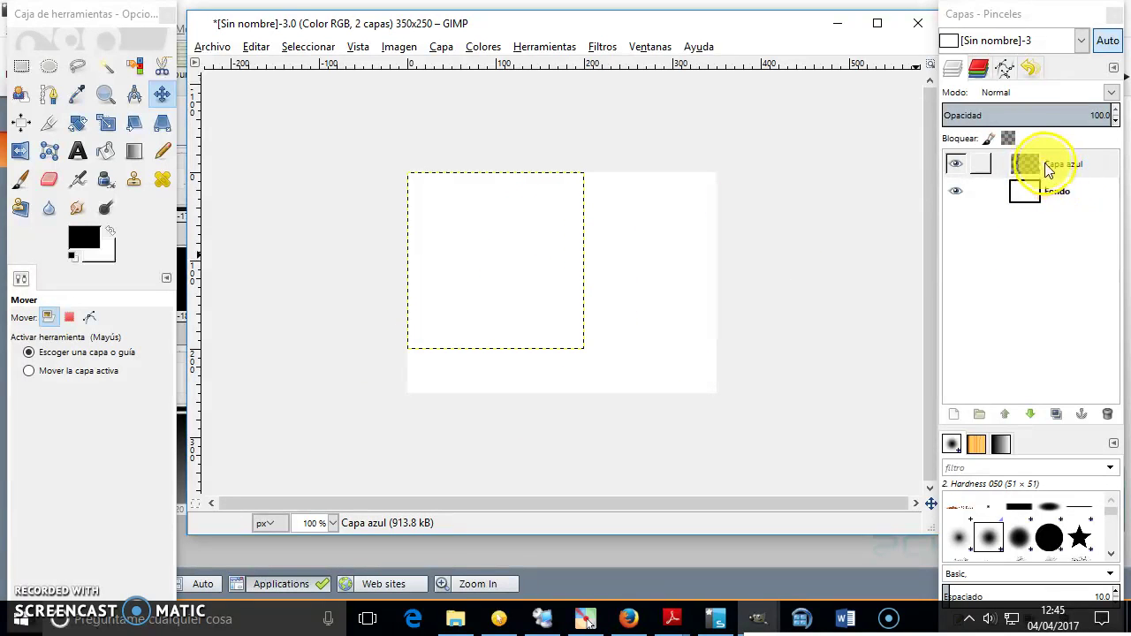
drag(1052, 216, 1045, 196)
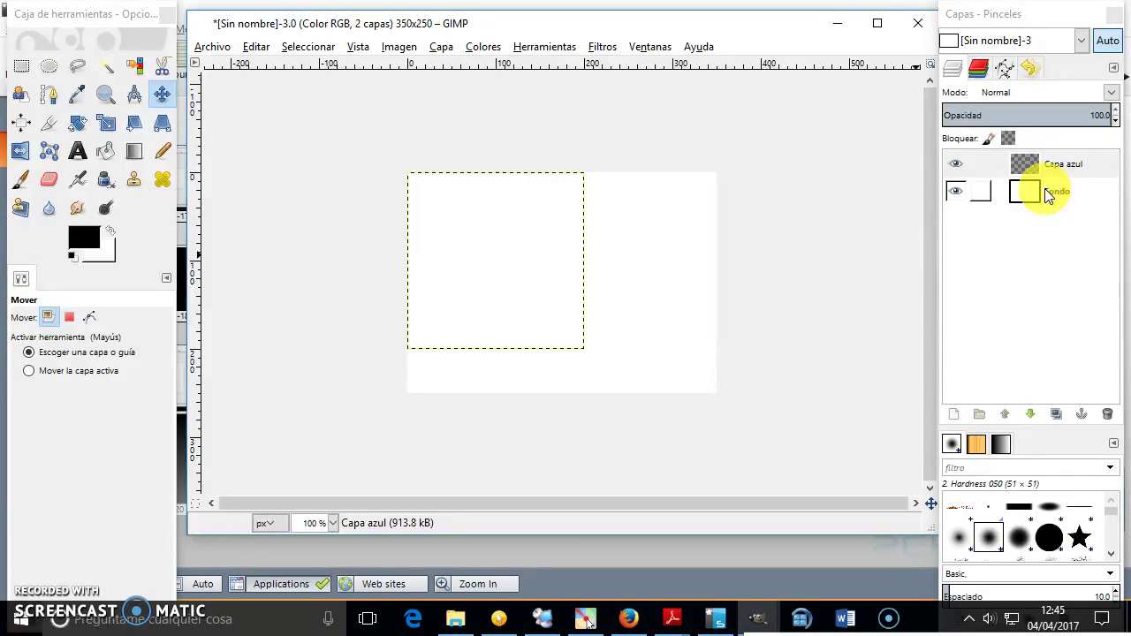
drag(1048, 196, 1063, 169)
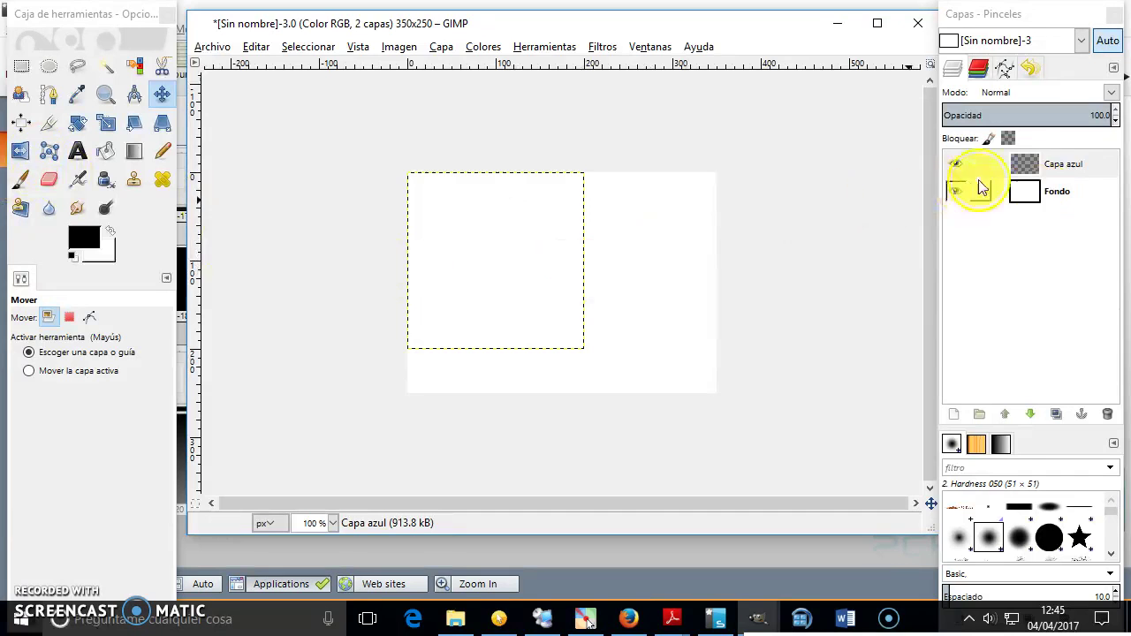
With Bucket Fill, set the foreground to blue 0042ff and fill the Capa azul square
click(101, 151)
click(86, 237)
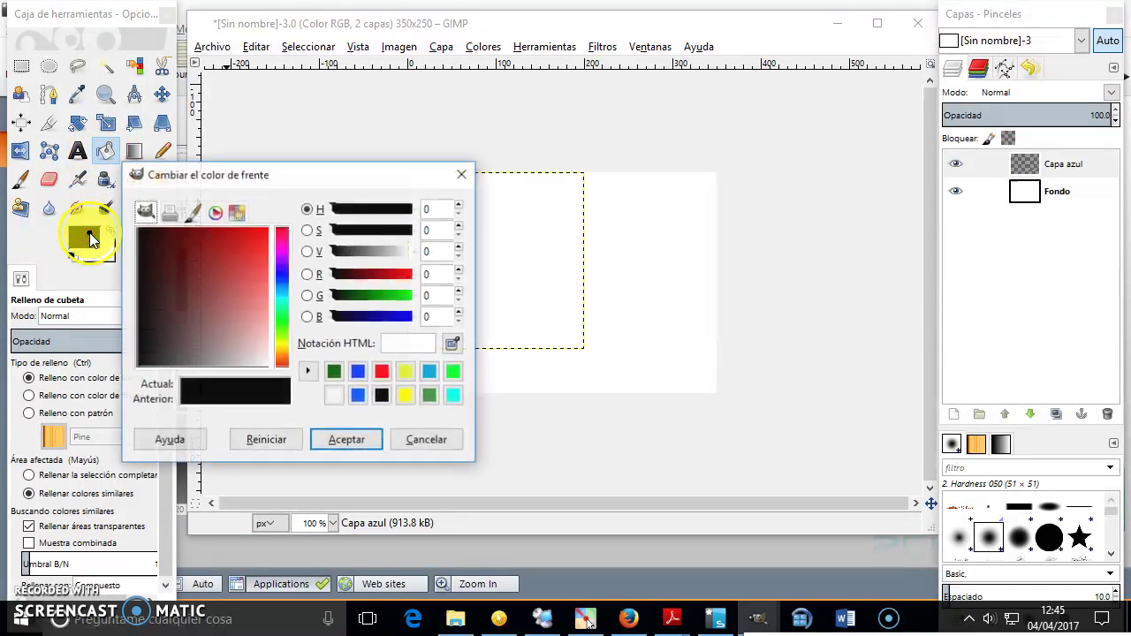
click(286, 280)
click(267, 228)
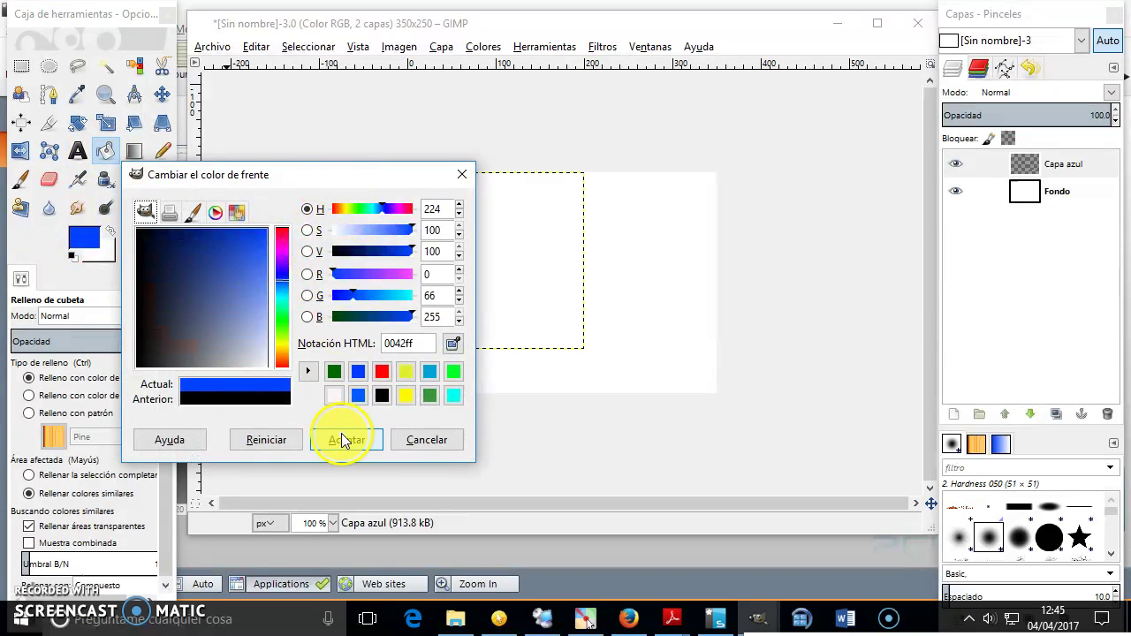
click(341, 433)
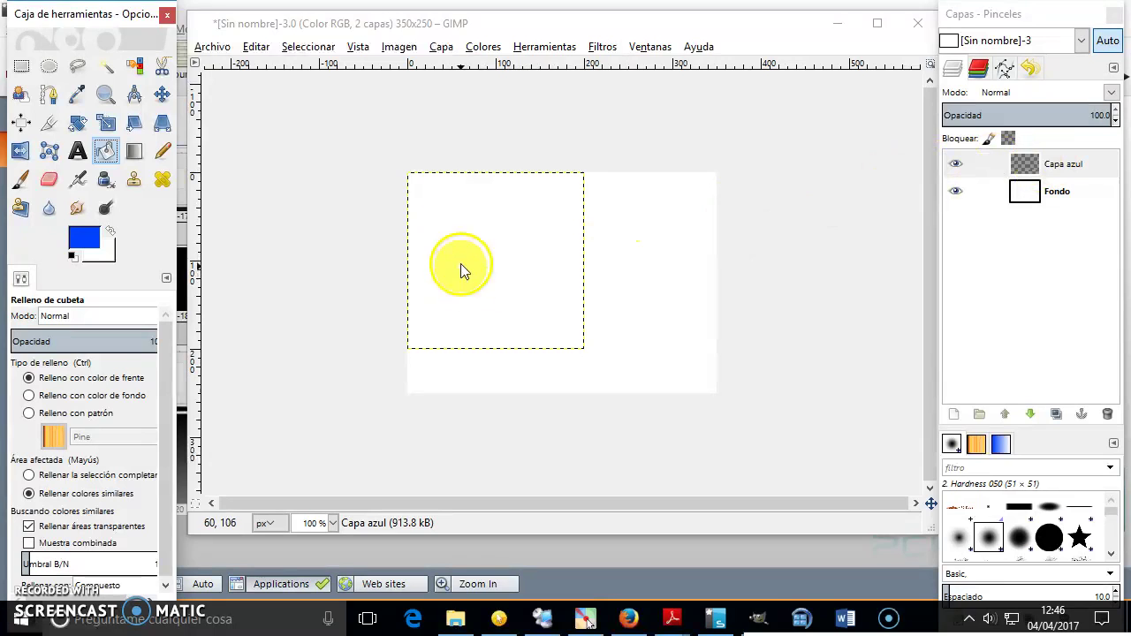
click(464, 254)
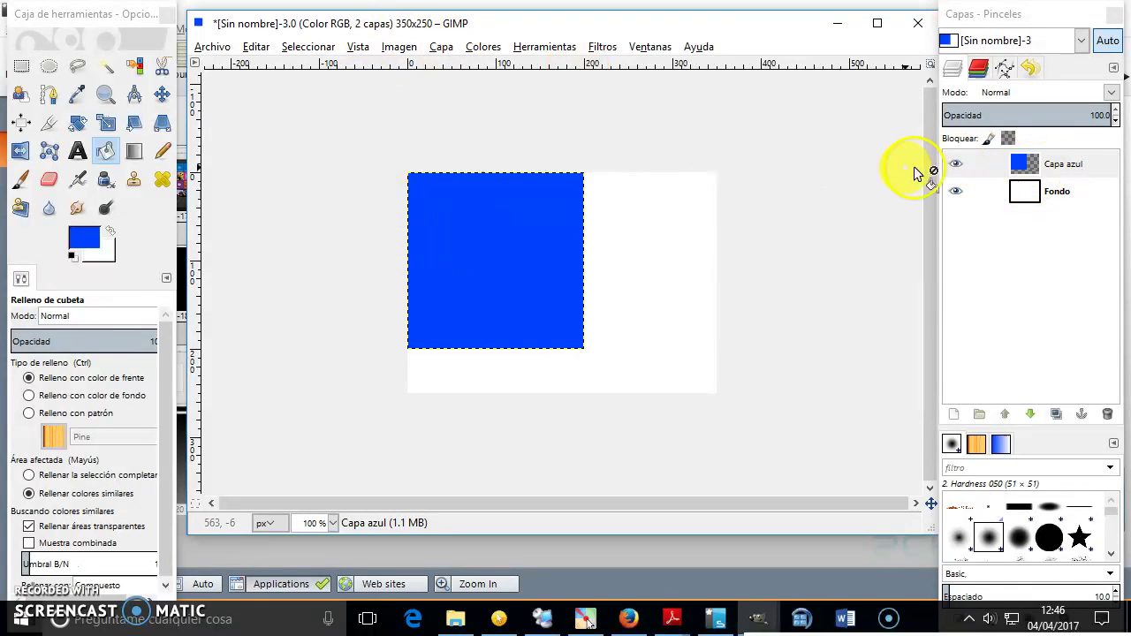
Open Capa azul's layer menu, then start and cancel a new 200 px layer
right_click(1057, 168)
key(Escape)
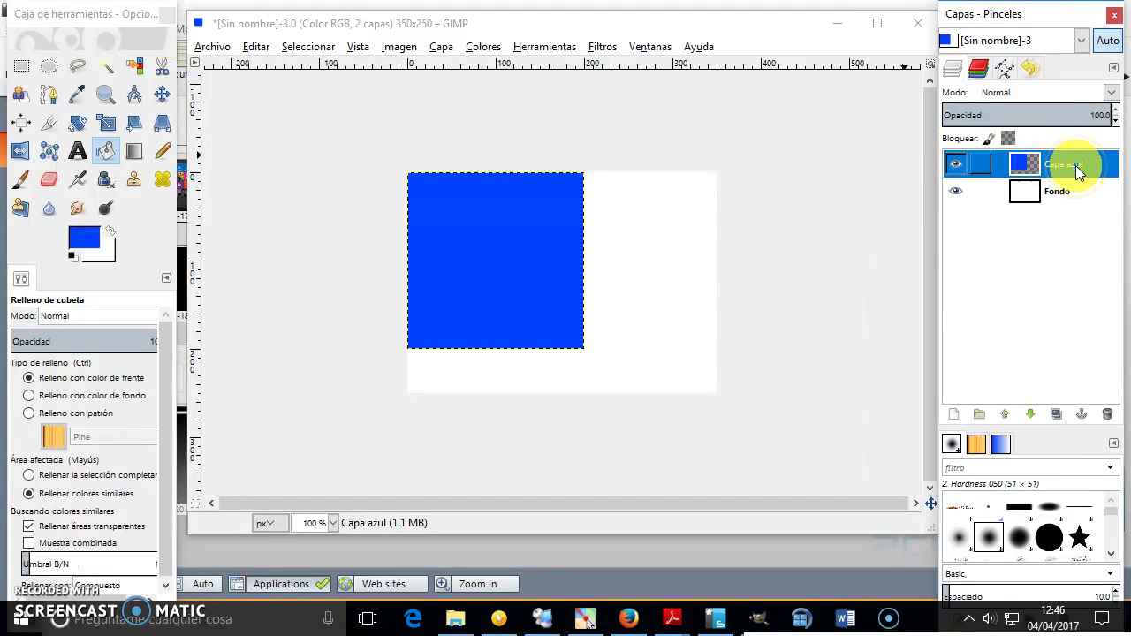
right_click(1076, 171)
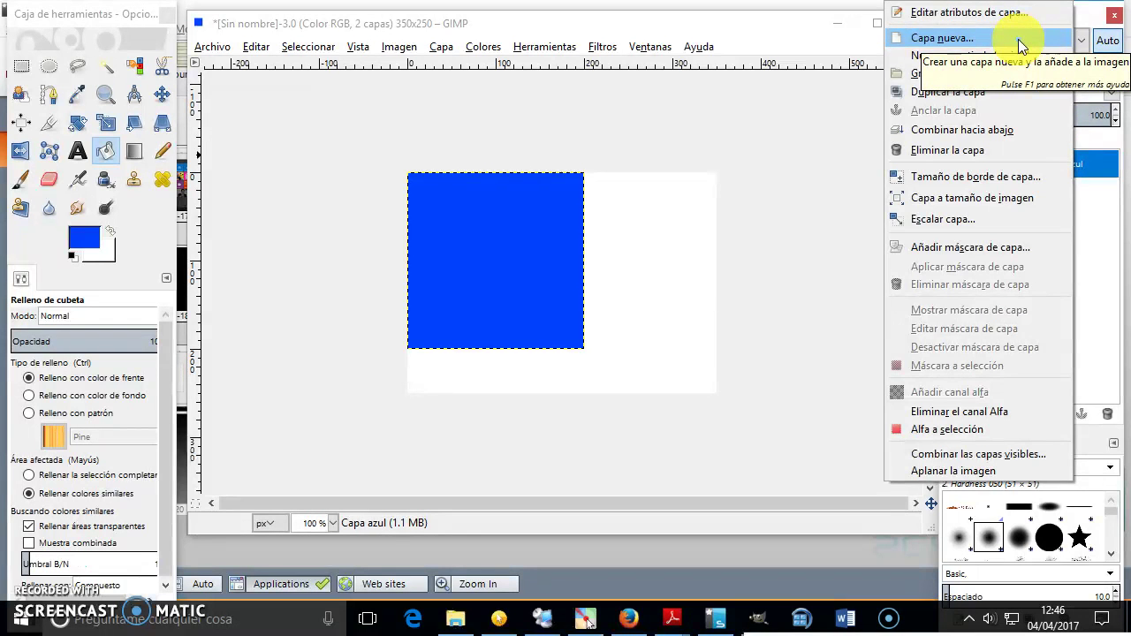
click(1017, 38)
key(Tab)
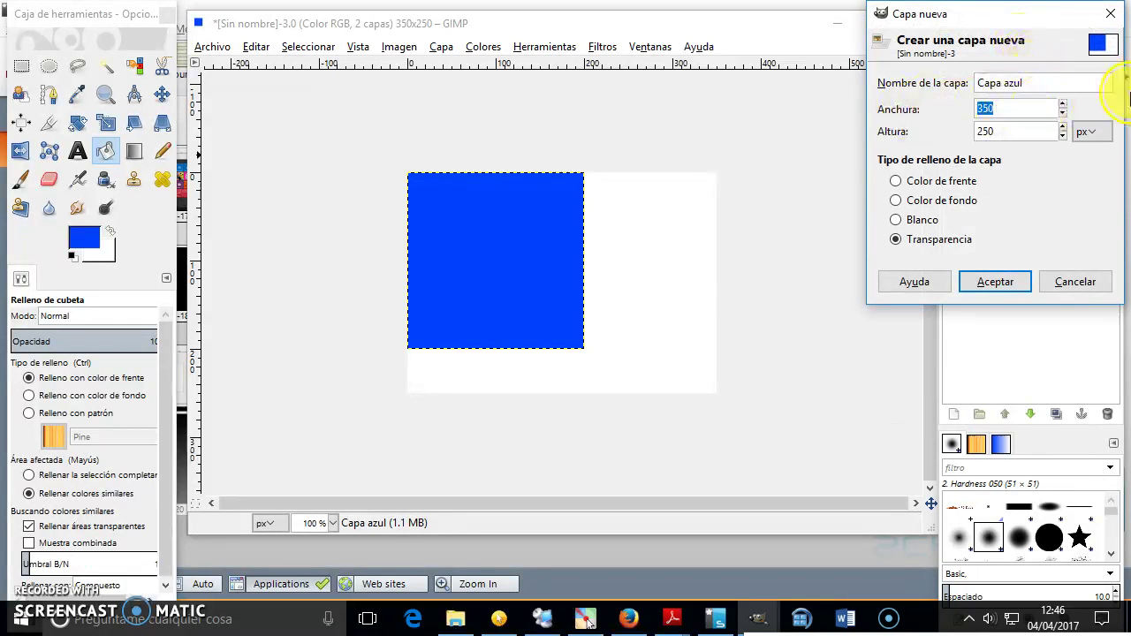
double_click(998, 130)
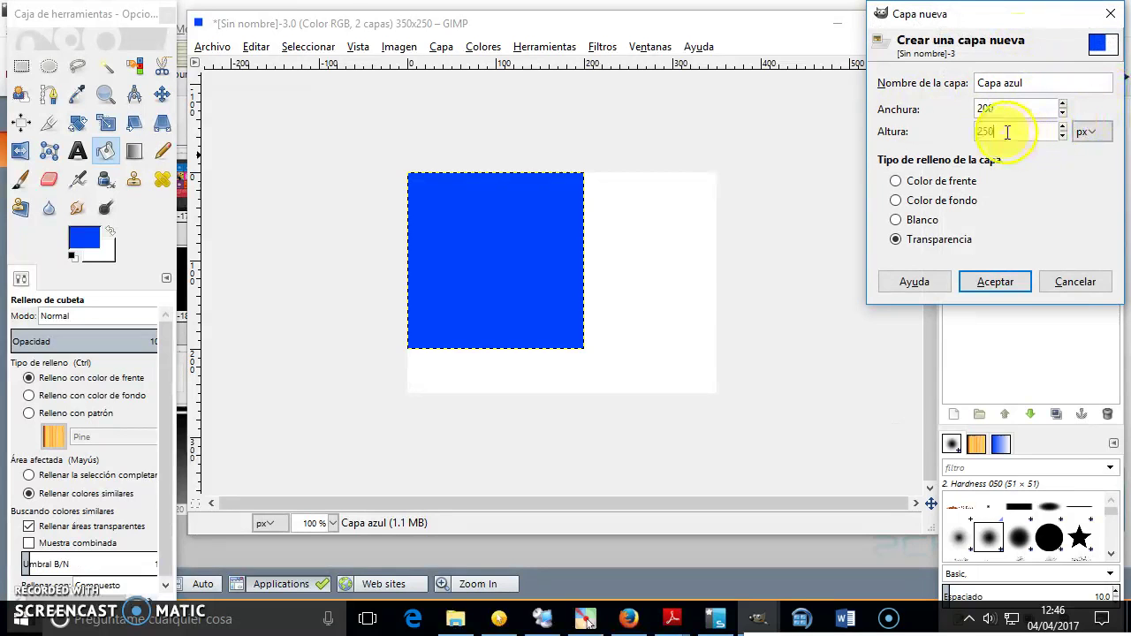
text(200)
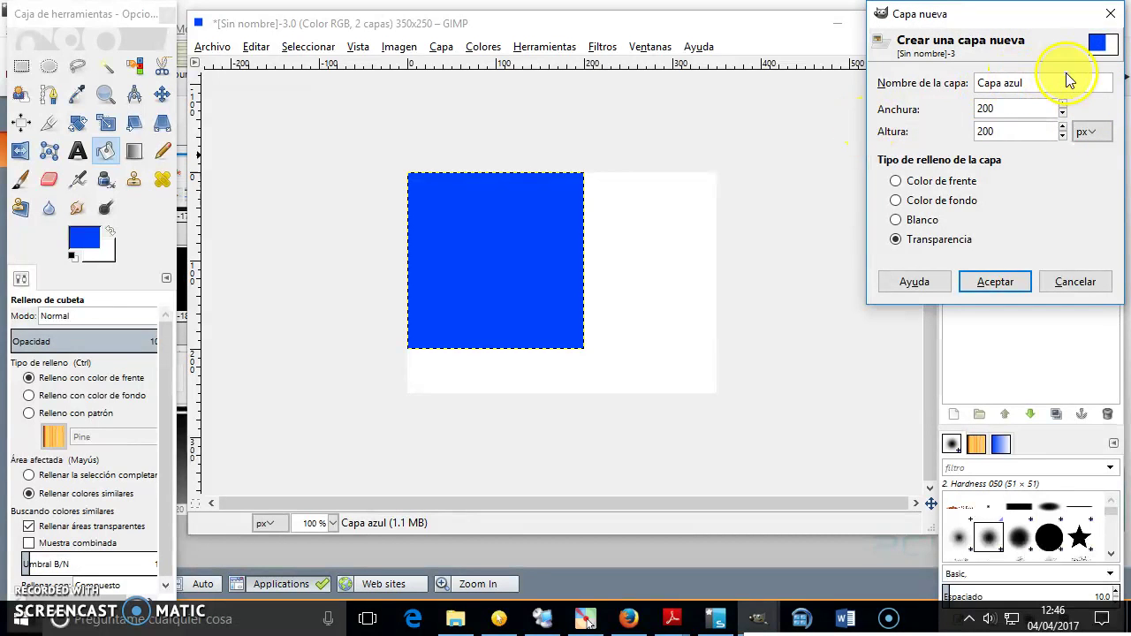
key(Return)
Duplicate Capa azul and rename the copy 'Capa roja'
right_click(1069, 166)
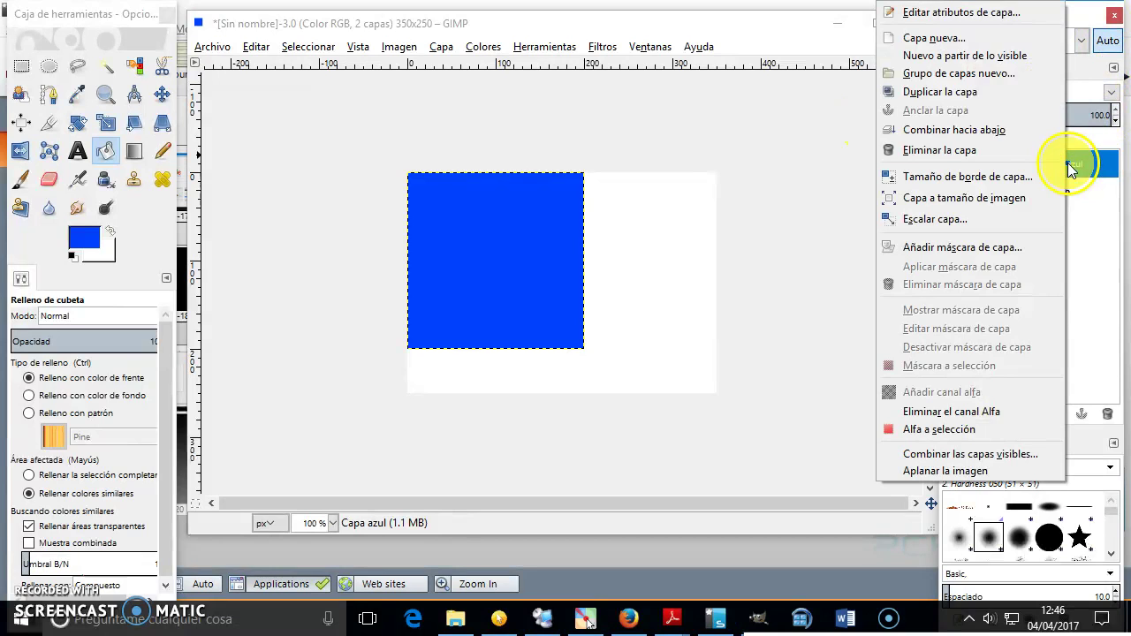
click(1010, 91)
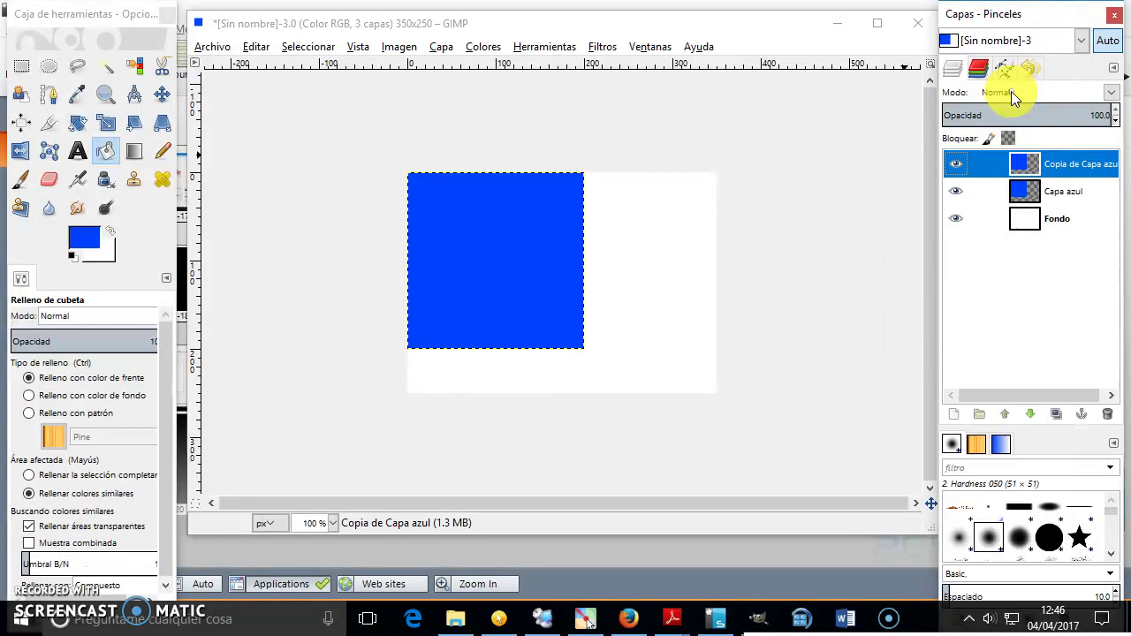
right_click(1093, 172)
click(1090, 167)
double_click(1092, 164)
text(Capa roja)
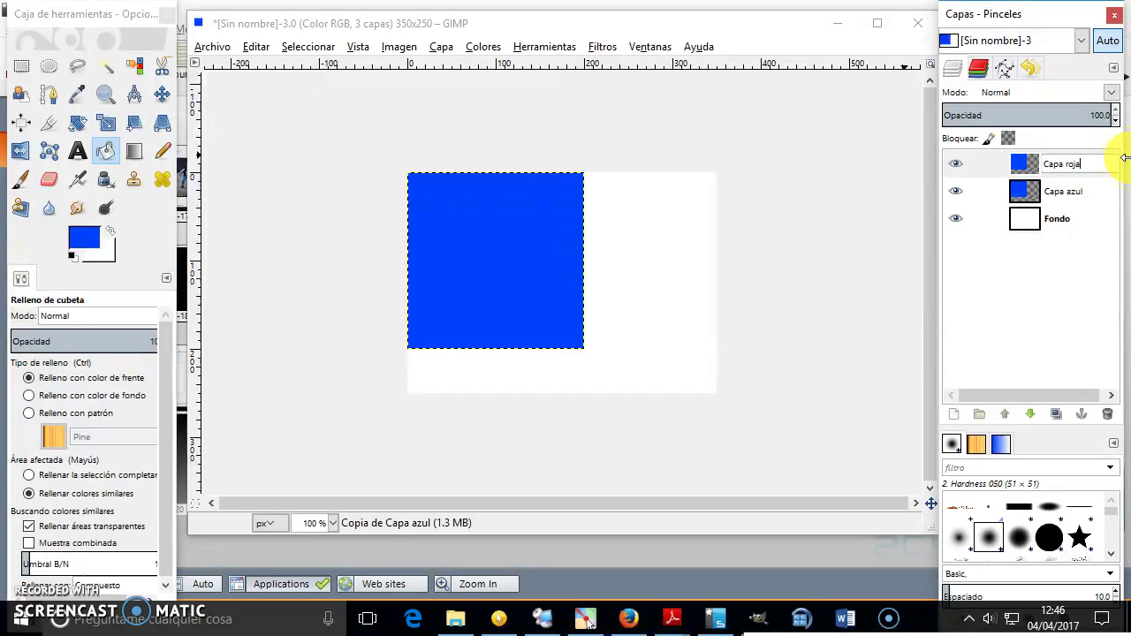
click(1098, 189)
click(1070, 163)
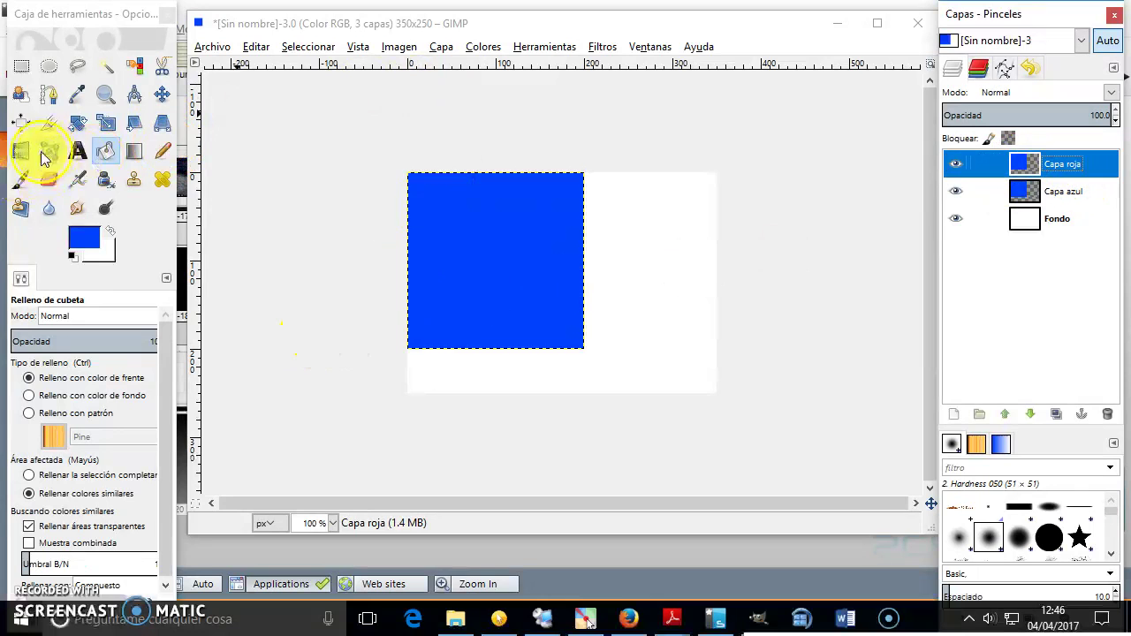
Set the foreground to red ff0000 and bucket-fill the Capa roja square
click(92, 236)
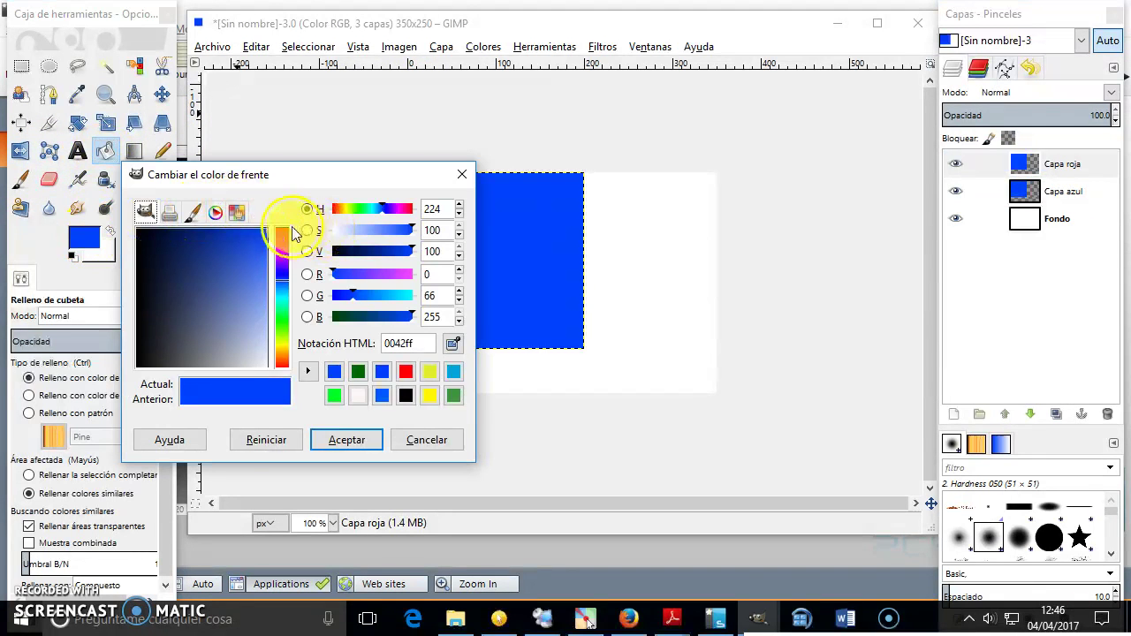
click(283, 217)
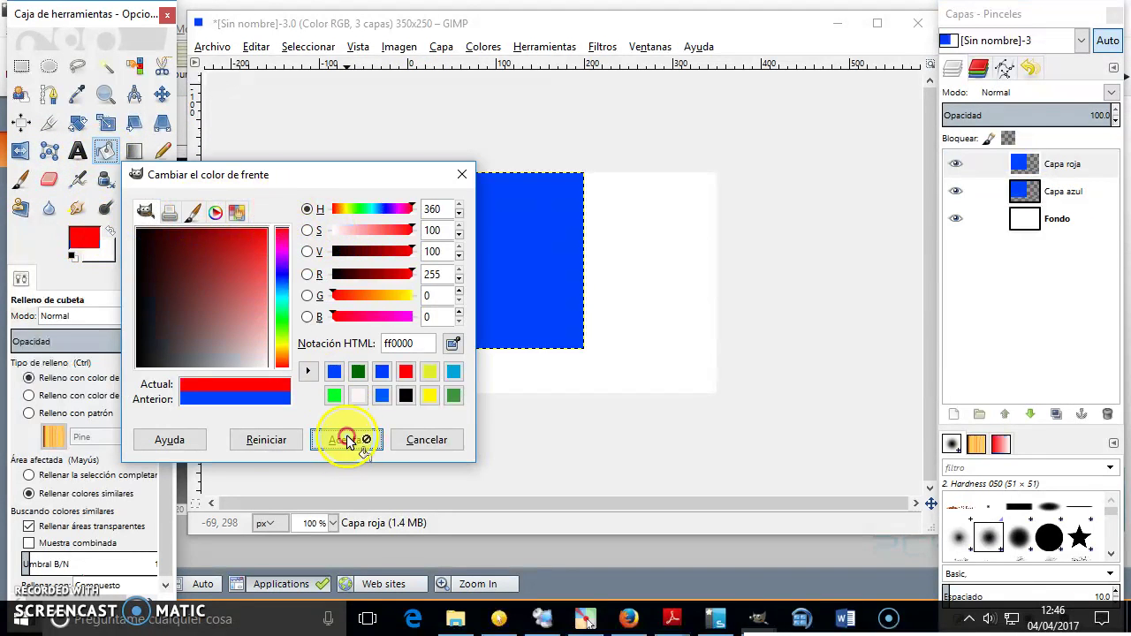
click(348, 445)
click(454, 219)
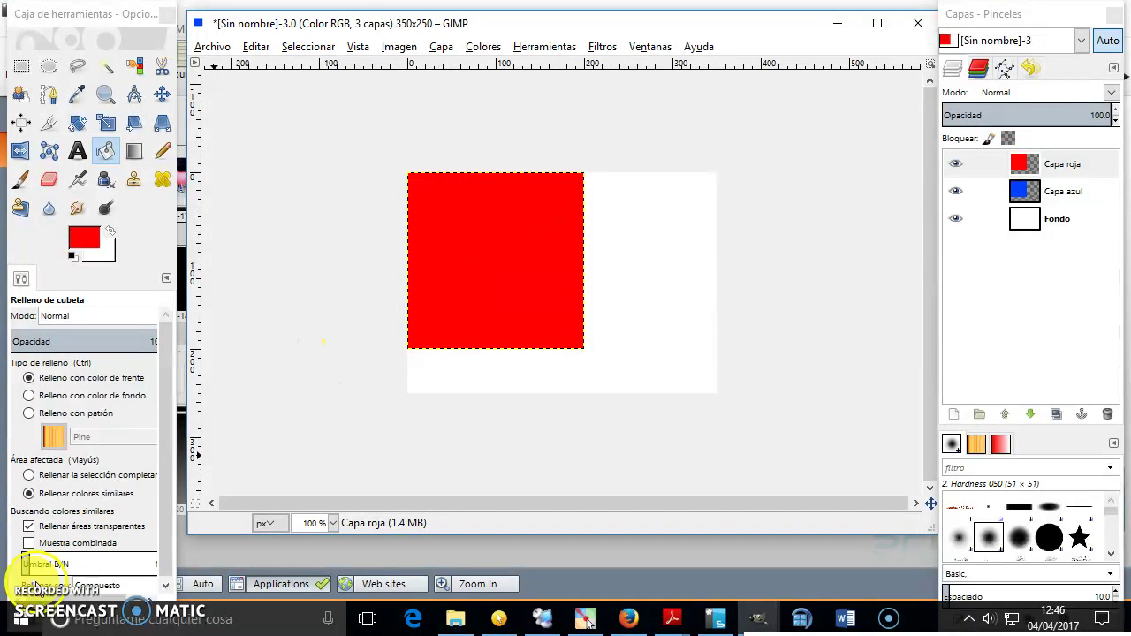
click(40, 570)
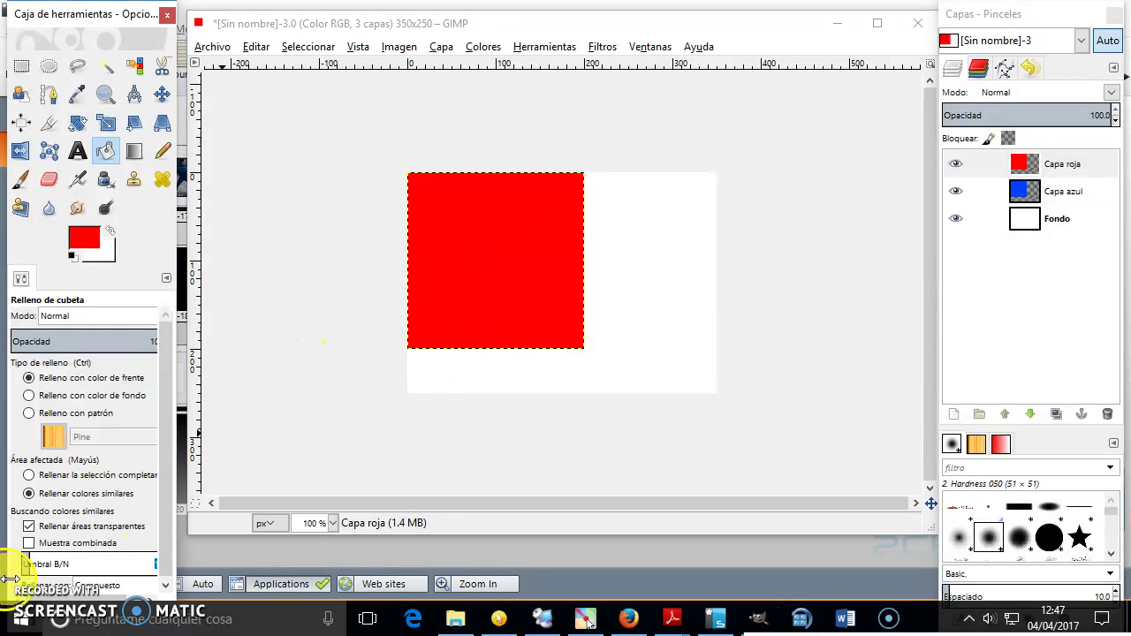
With the Move tool, shift the red square right beside the blue square
click(164, 98)
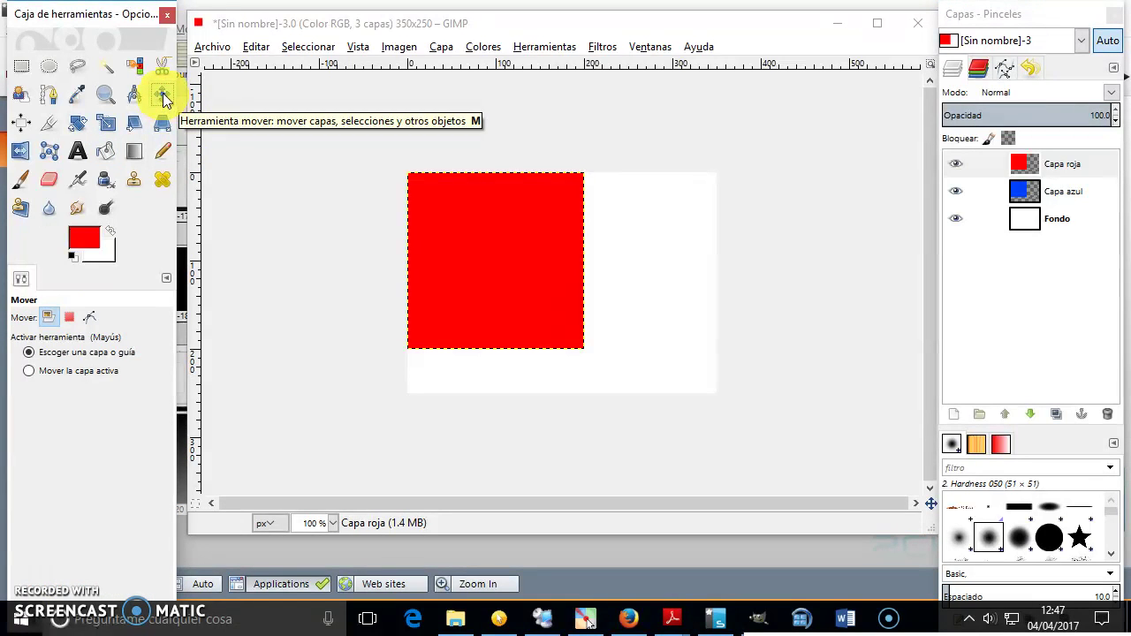
mouse_move(510, 253)
mouse_down()
mouse_move(642, 250)
mouse_move(627, 290)
mouse_move(656, 276)
mouse_up()
drag(486, 270, 474, 246)
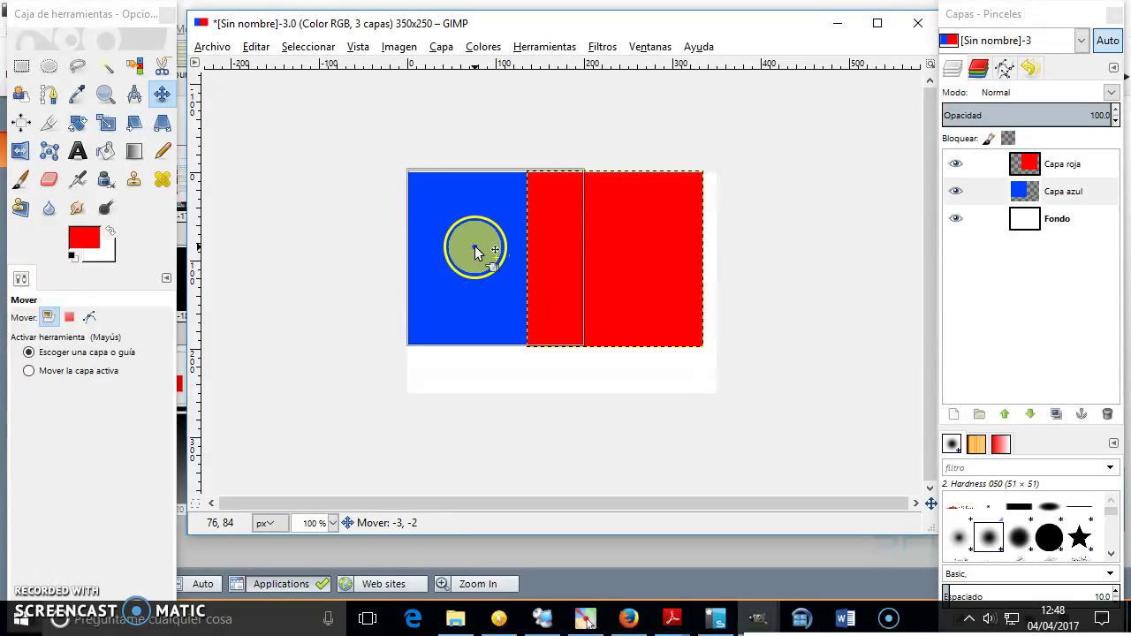
click(1060, 163)
drag(661, 245, 675, 236)
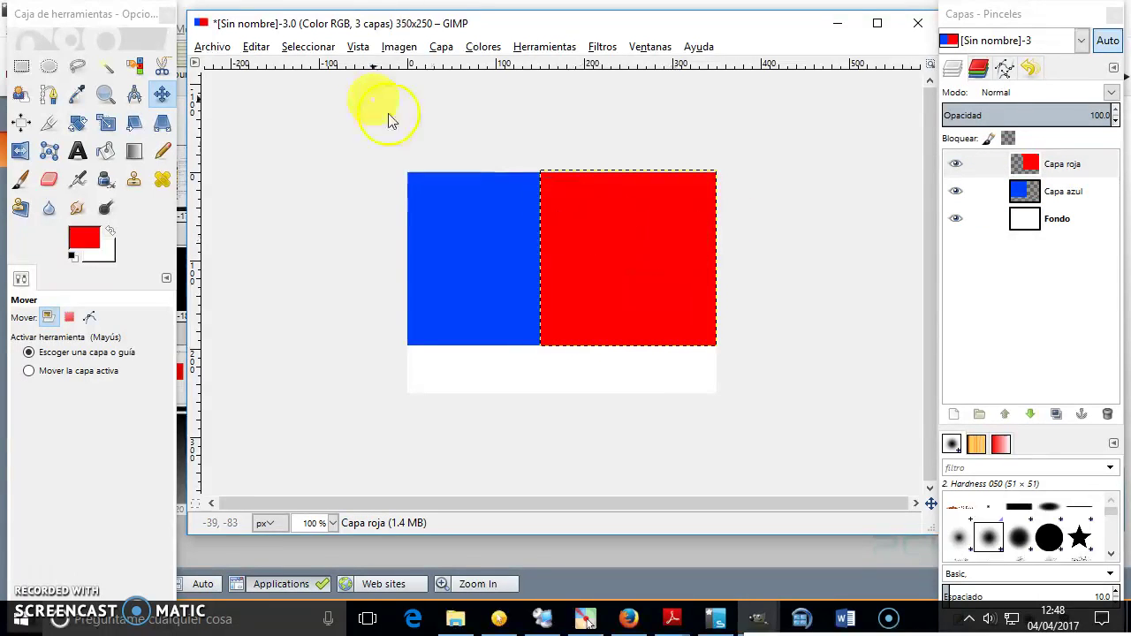
Add a horizontal guide at 20% of the image height with New Guide (by Percent)
click(453, 223)
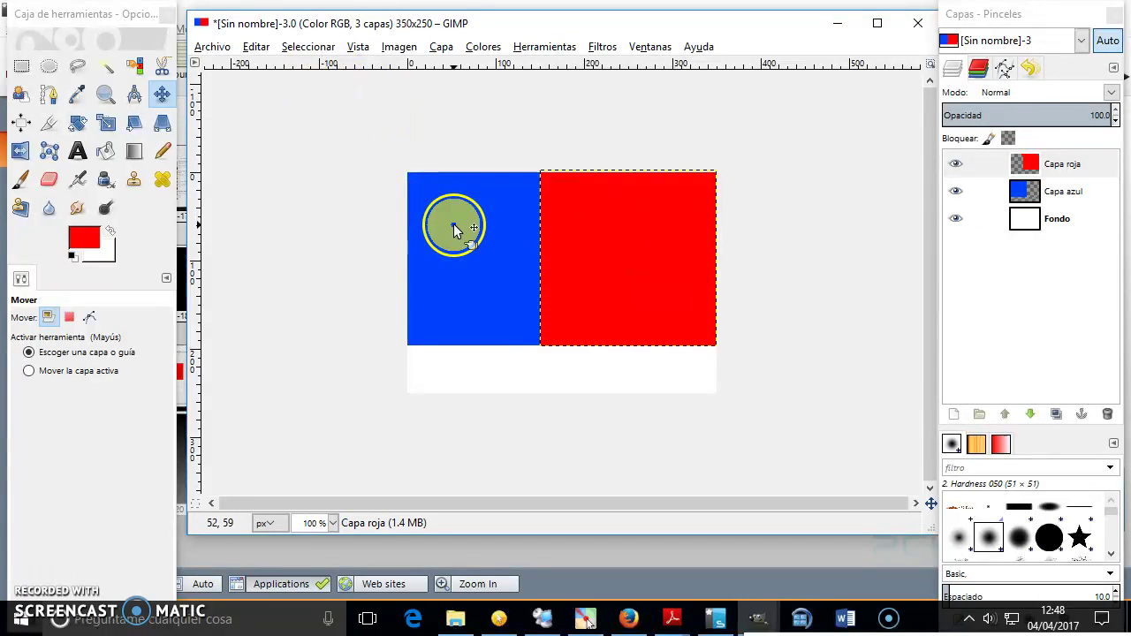
click(397, 51)
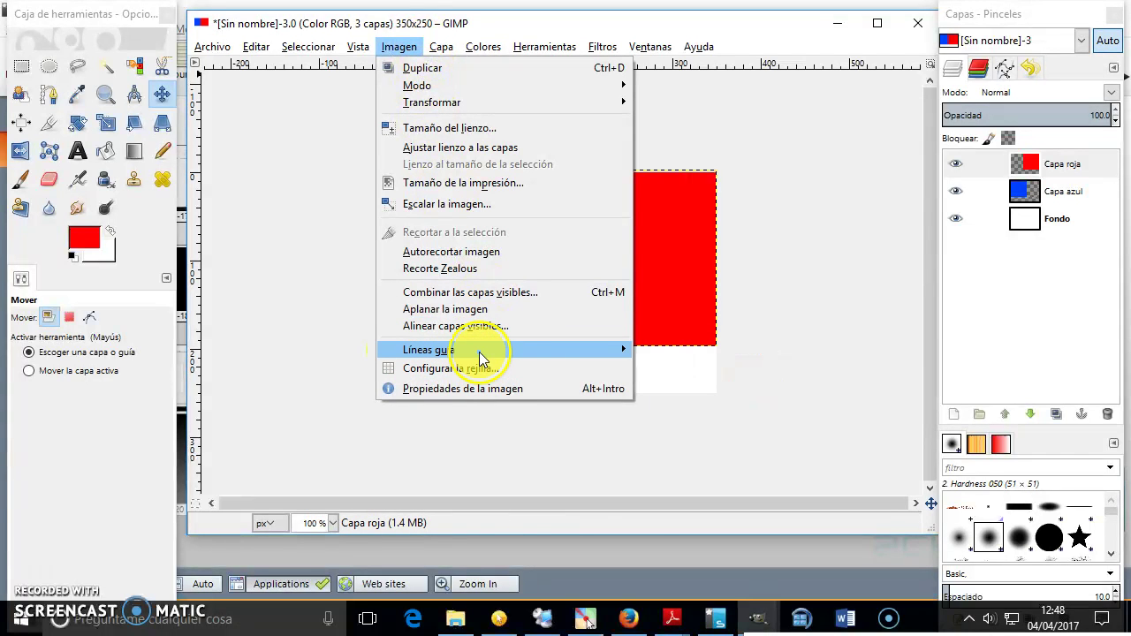
mouse_move(429, 350)
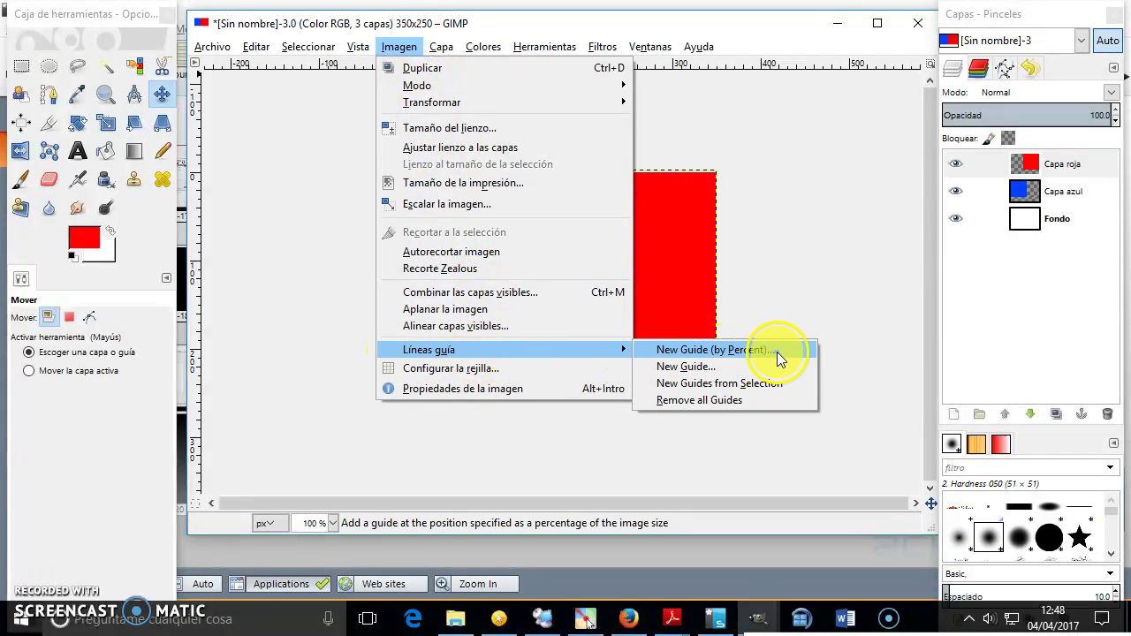
click(765, 353)
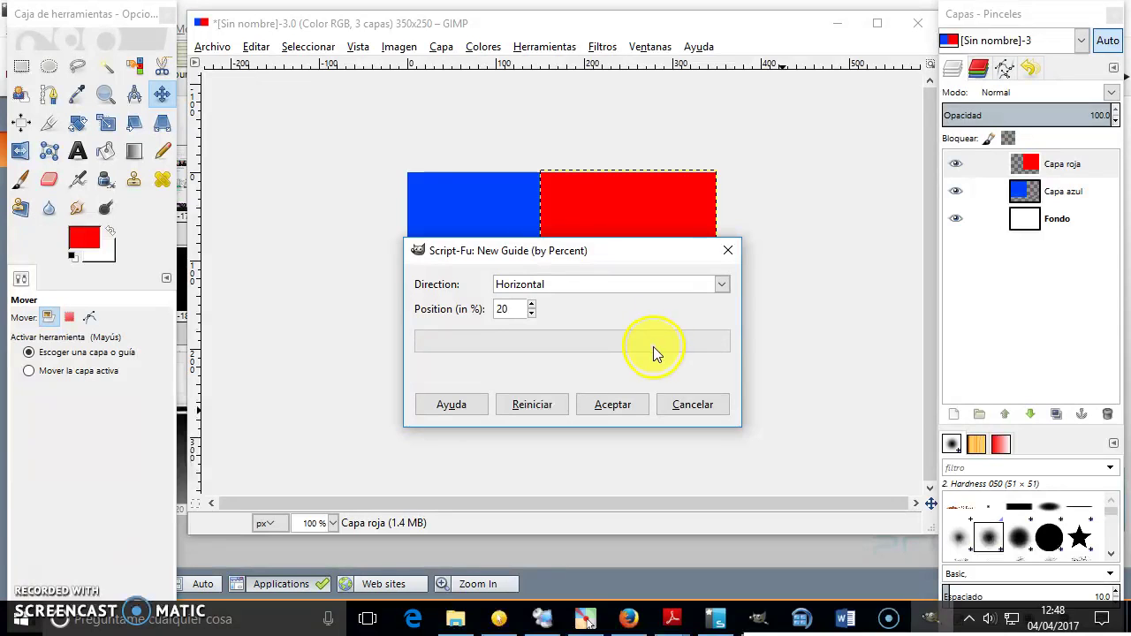
drag(514, 256, 520, 223)
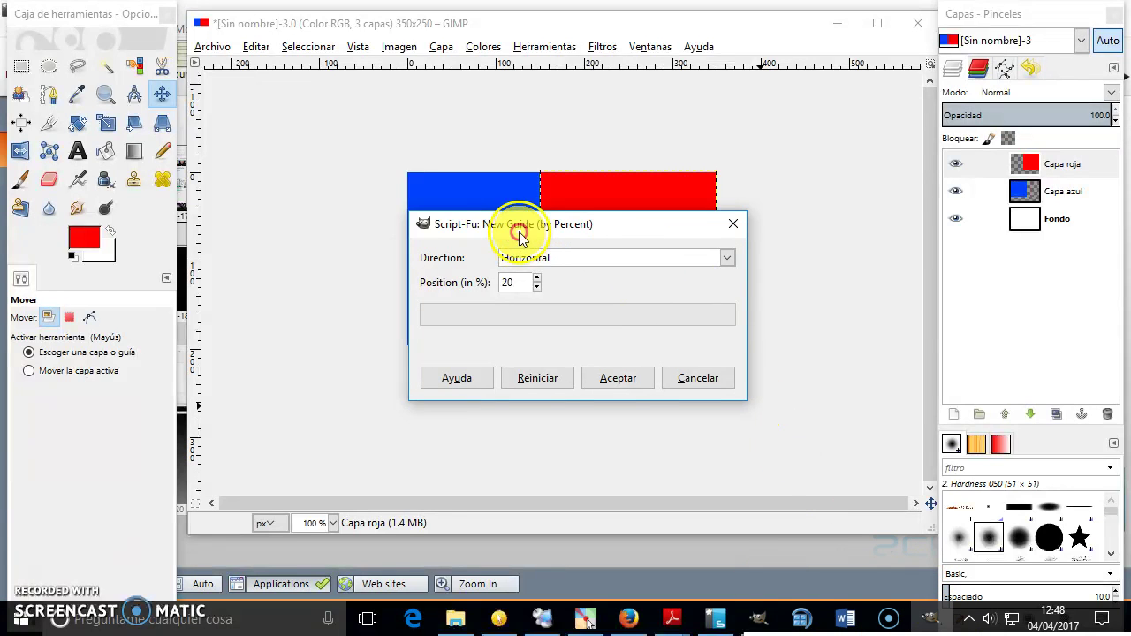
click(557, 254)
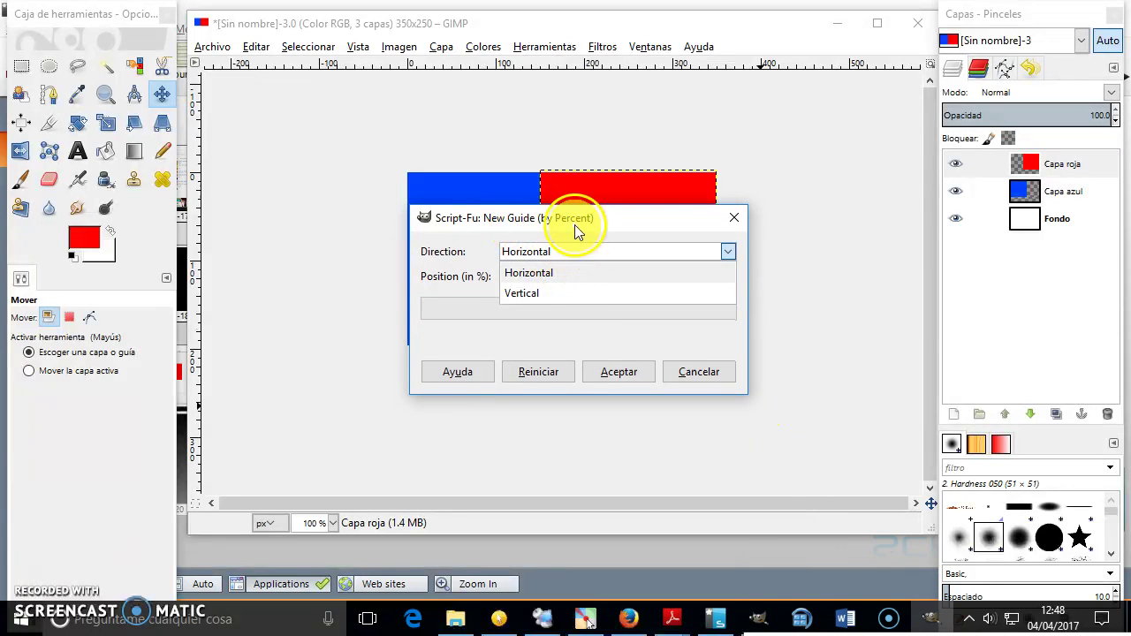
click(574, 224)
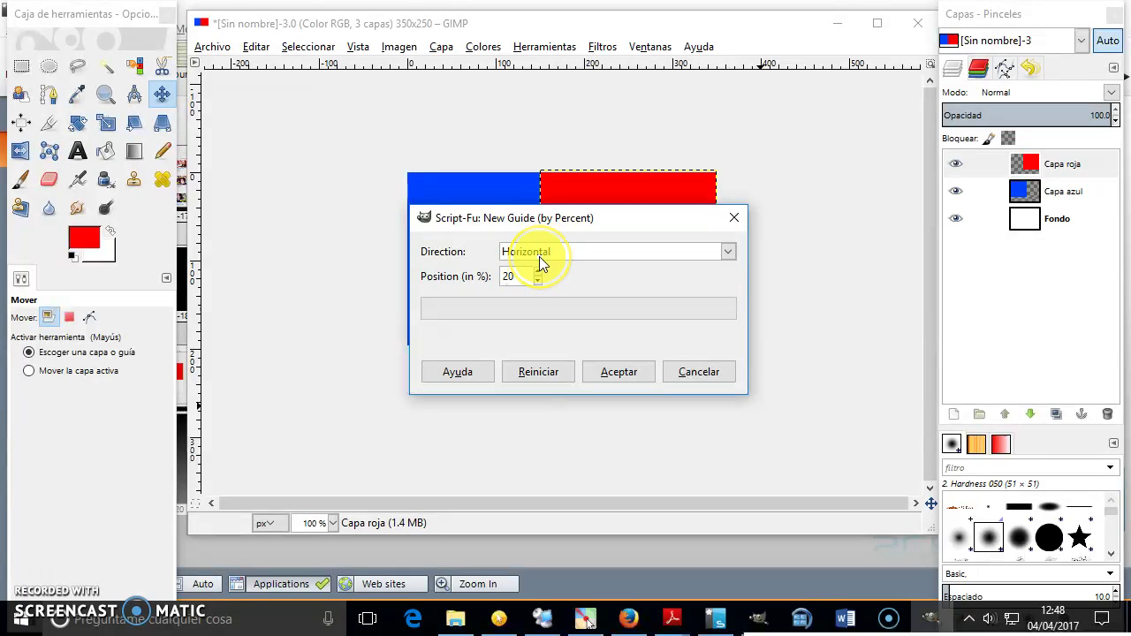
click(539, 256)
click(540, 256)
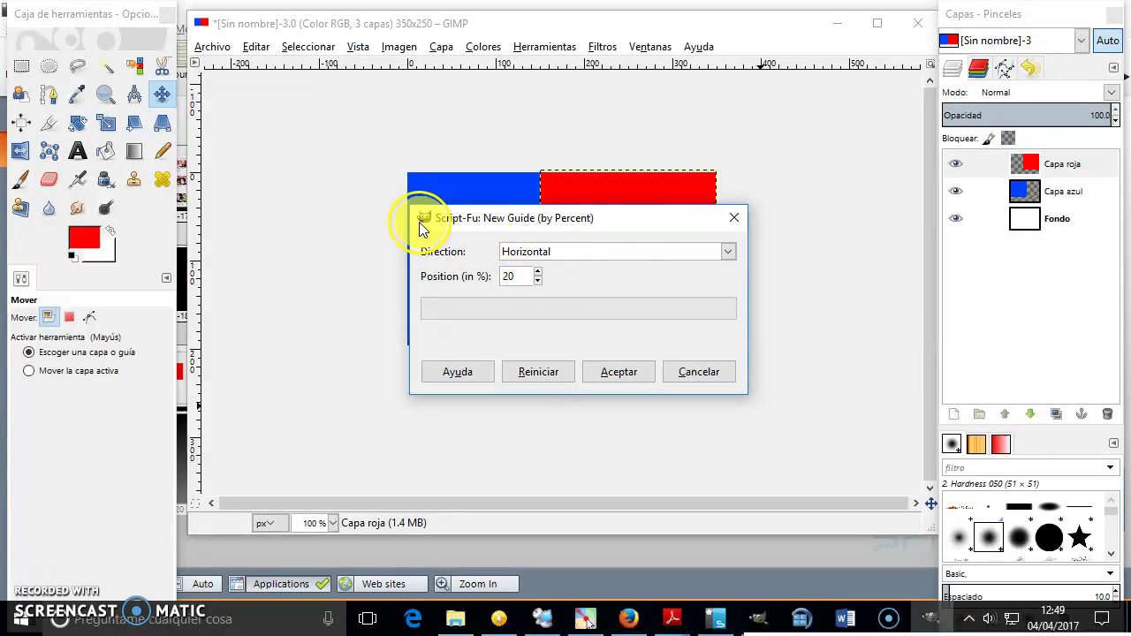
click(552, 253)
click(504, 282)
click(619, 372)
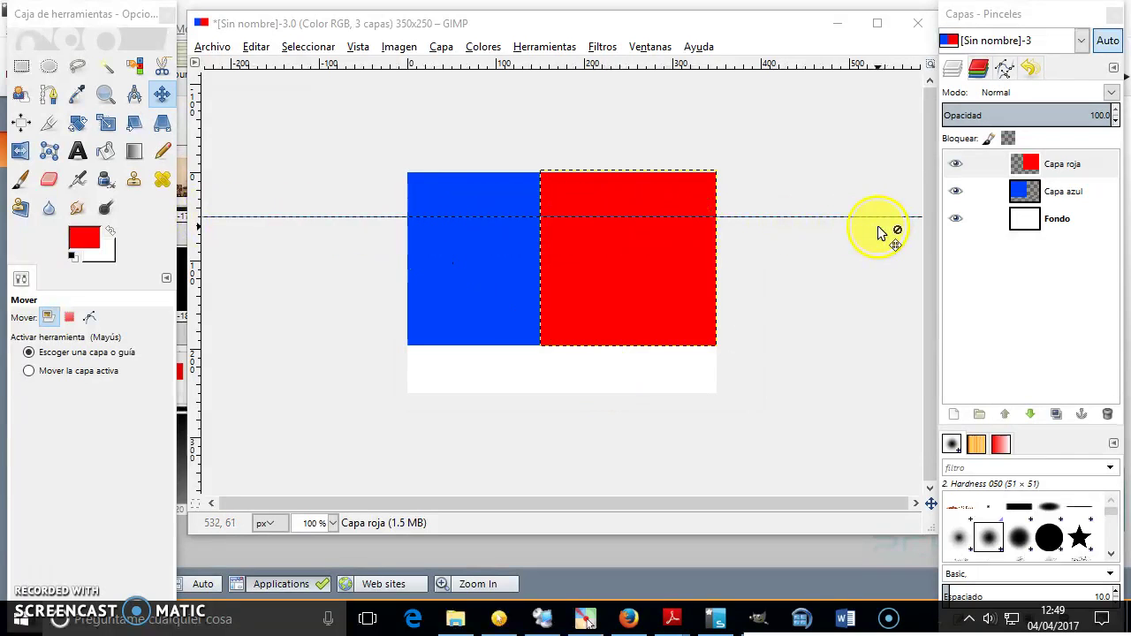
Duplicate Capa roja and begin renaming the copy to Capa verde
right_click(1060, 165)
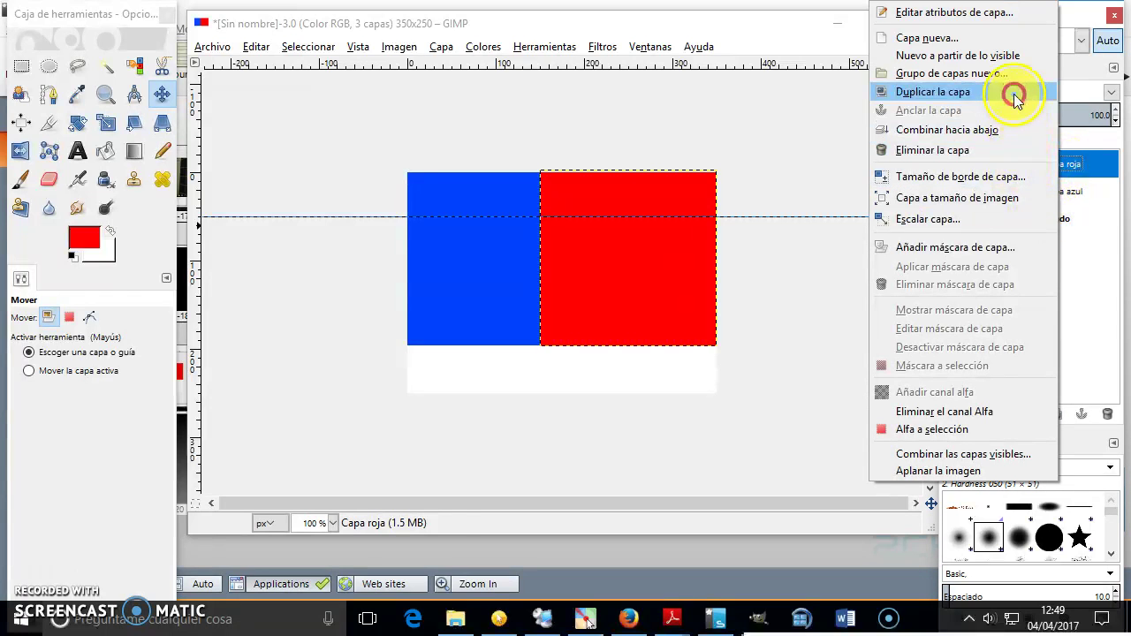
click(1013, 94)
double_click(1073, 166)
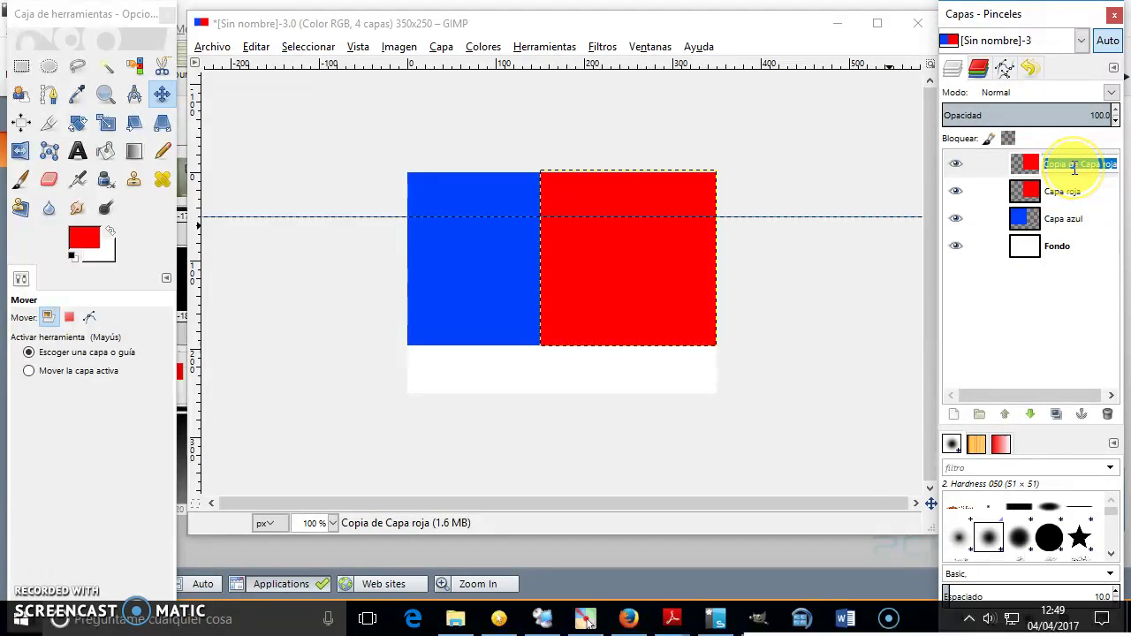
text(Cap)
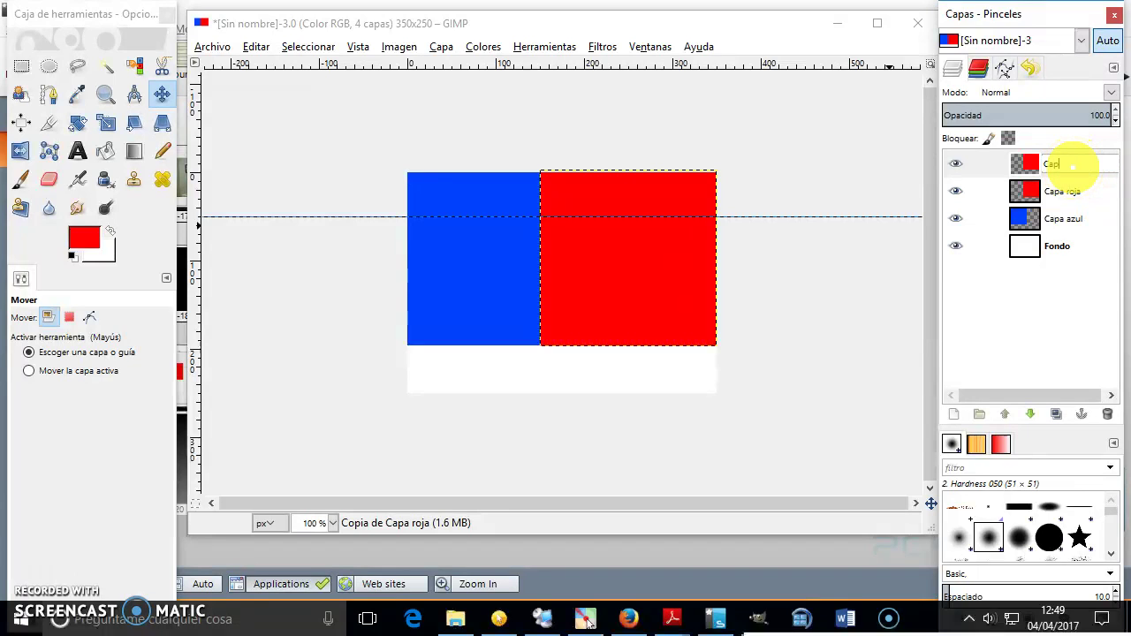
text(a verde)
Confirm the name Capa verde, then bucket-fill its square with green 009b1a
key(Return)
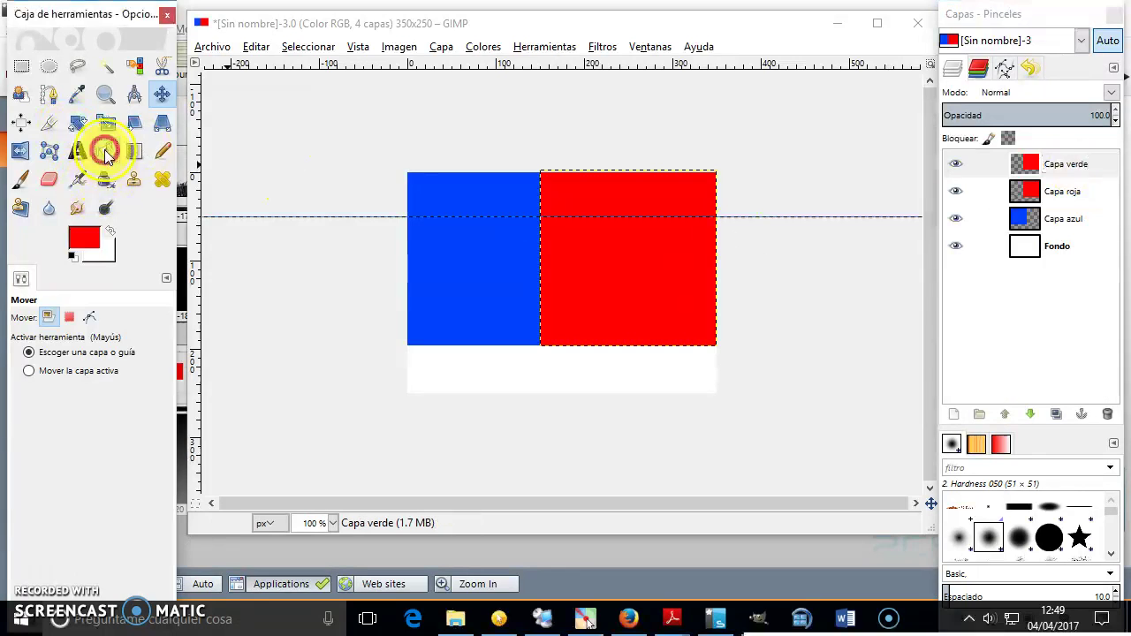
click(105, 150)
click(86, 238)
drag(289, 318, 281, 297)
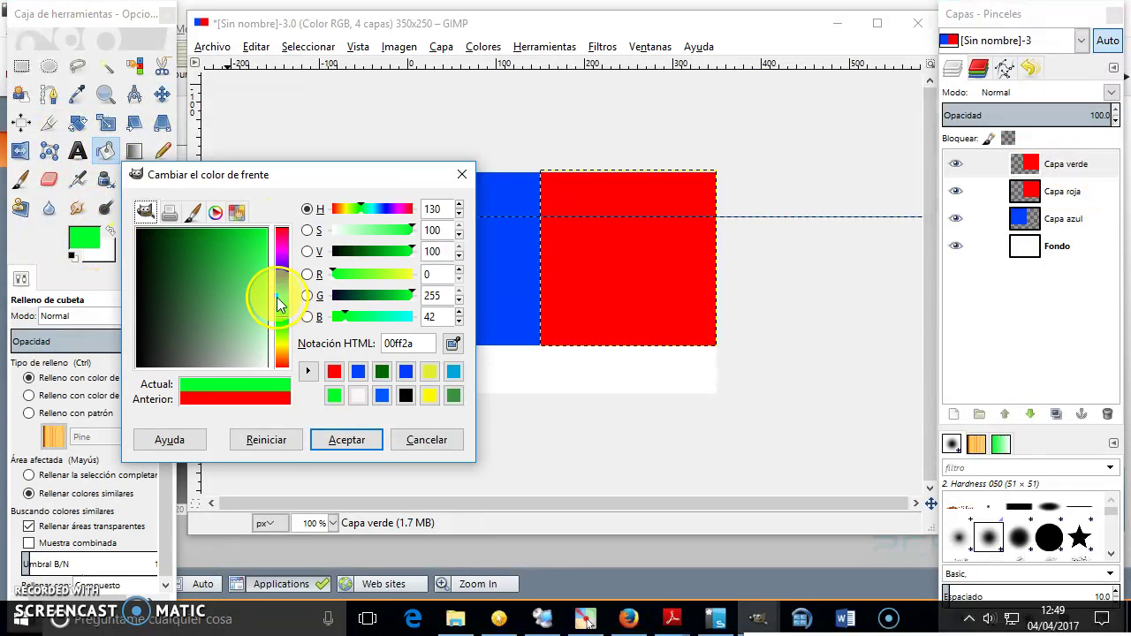
click(216, 230)
click(343, 442)
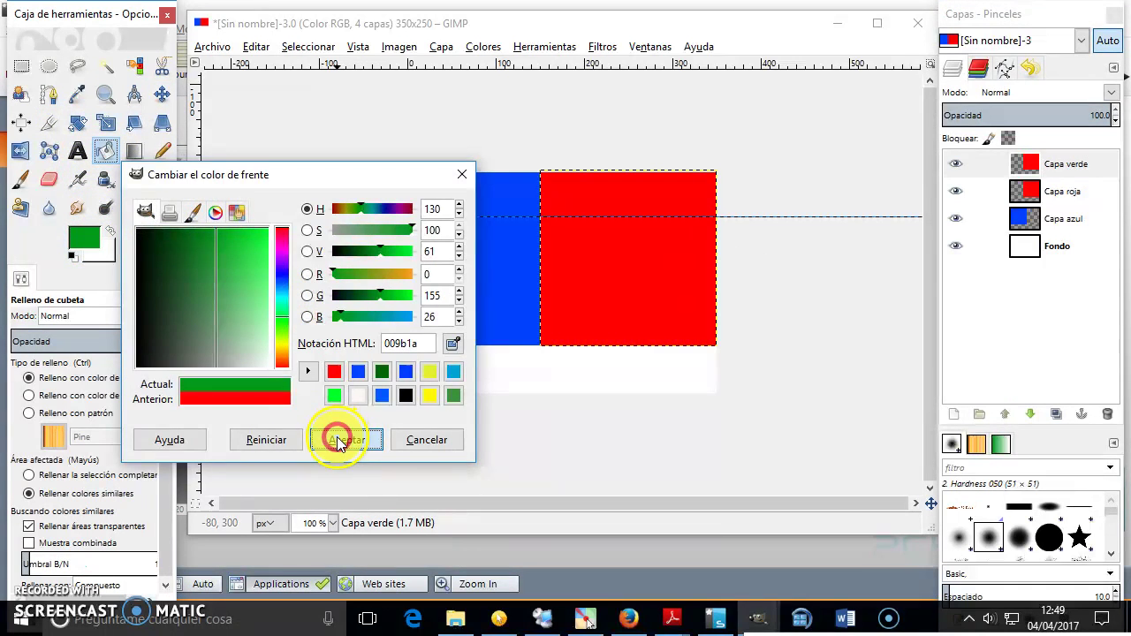
click(622, 230)
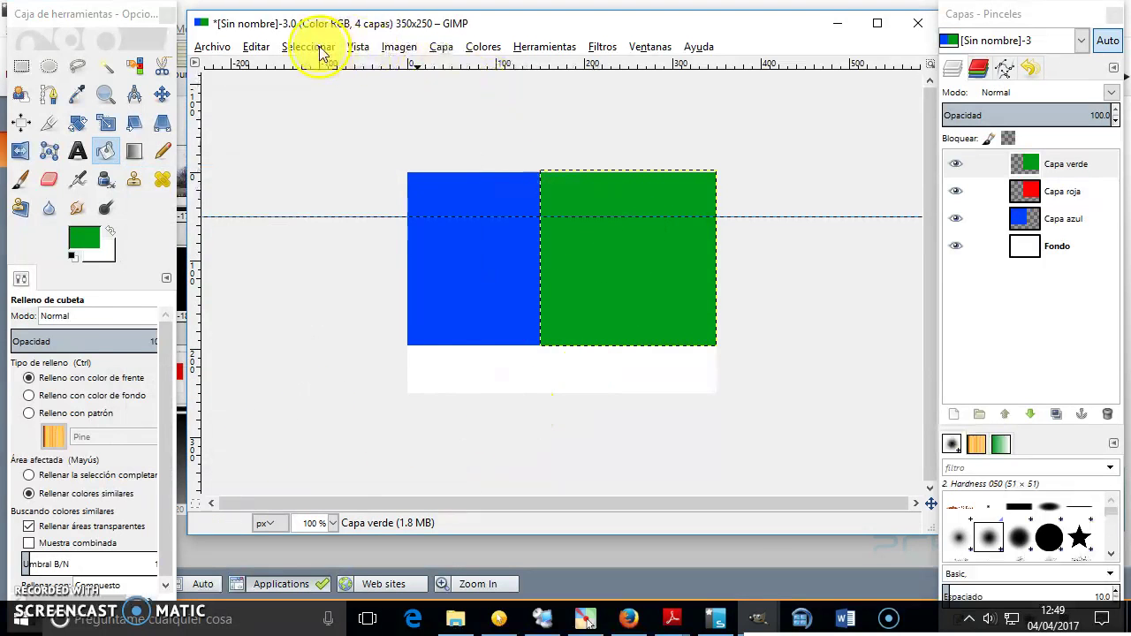
Move the Capa verde square lower and left so it overlaps the blue and red squares
click(162, 94)
mouse_move(656, 282)
mouse_down()
mouse_move(594, 288)
mouse_move(578, 336)
mouse_move(575, 301)
mouse_move(569, 323)
mouse_move(600, 323)
mouse_move(576, 323)
mouse_move(580, 332)
mouse_move(578, 312)
mouse_move(582, 328)
mouse_up()
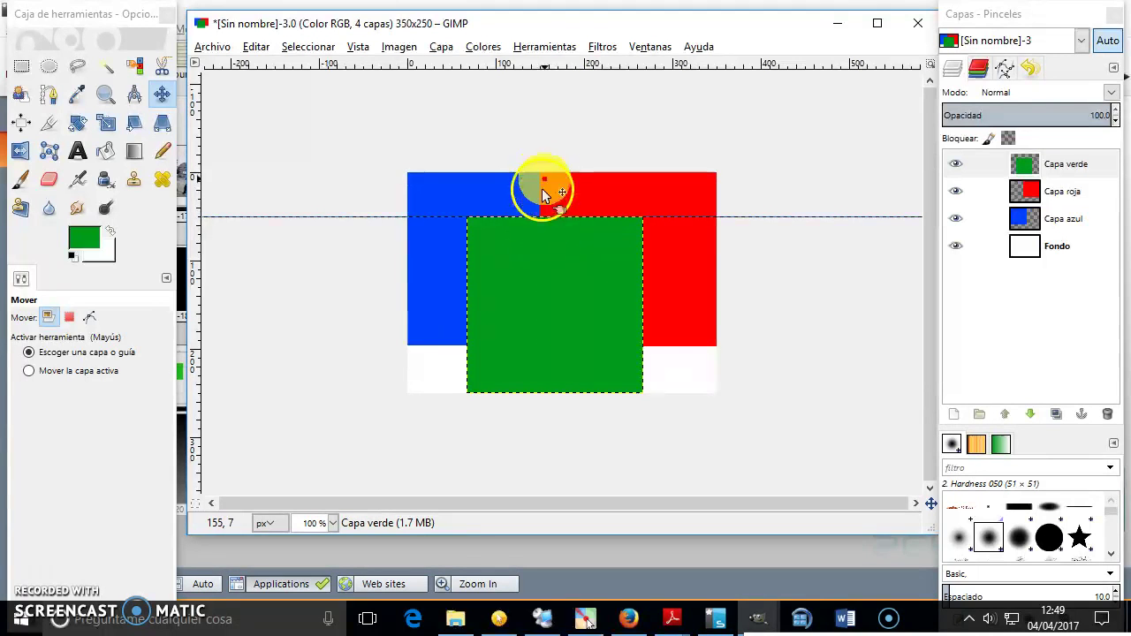
mouse_move(588, 217)
mouse_down()
mouse_move(568, 285)
mouse_move(584, 287)
mouse_move(566, 279)
mouse_up()
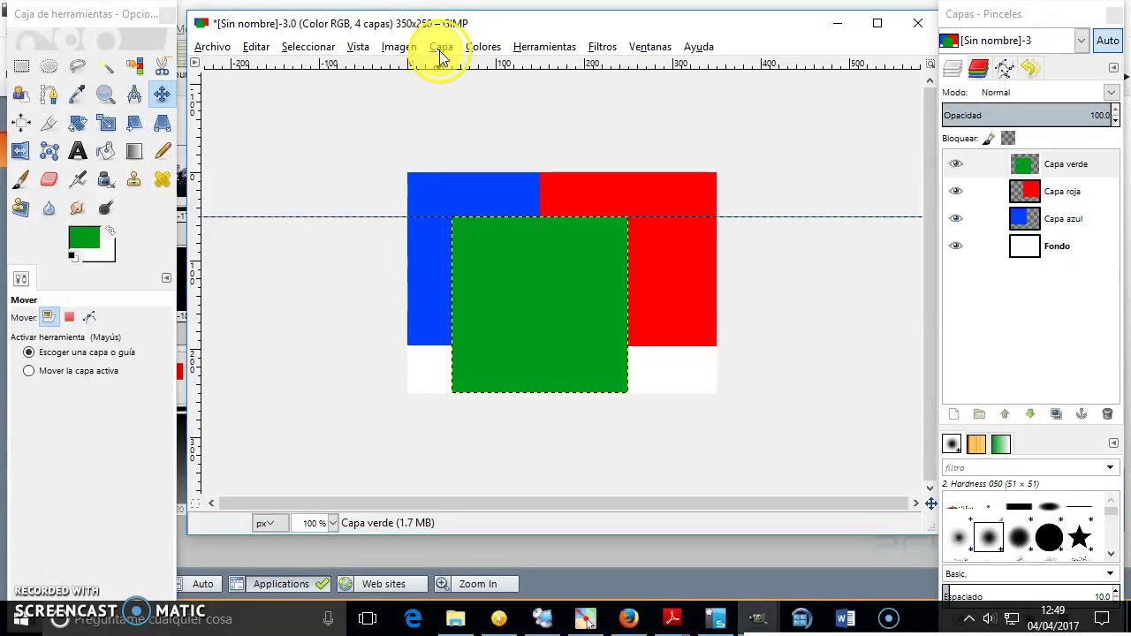
click(395, 49)
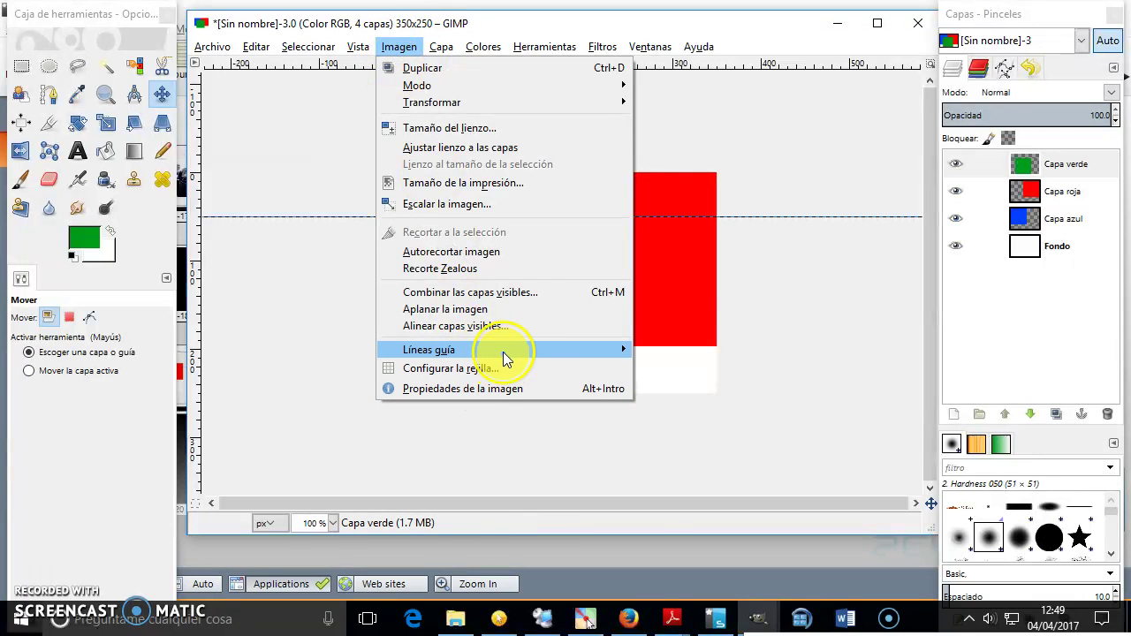
mouse_move(428, 349)
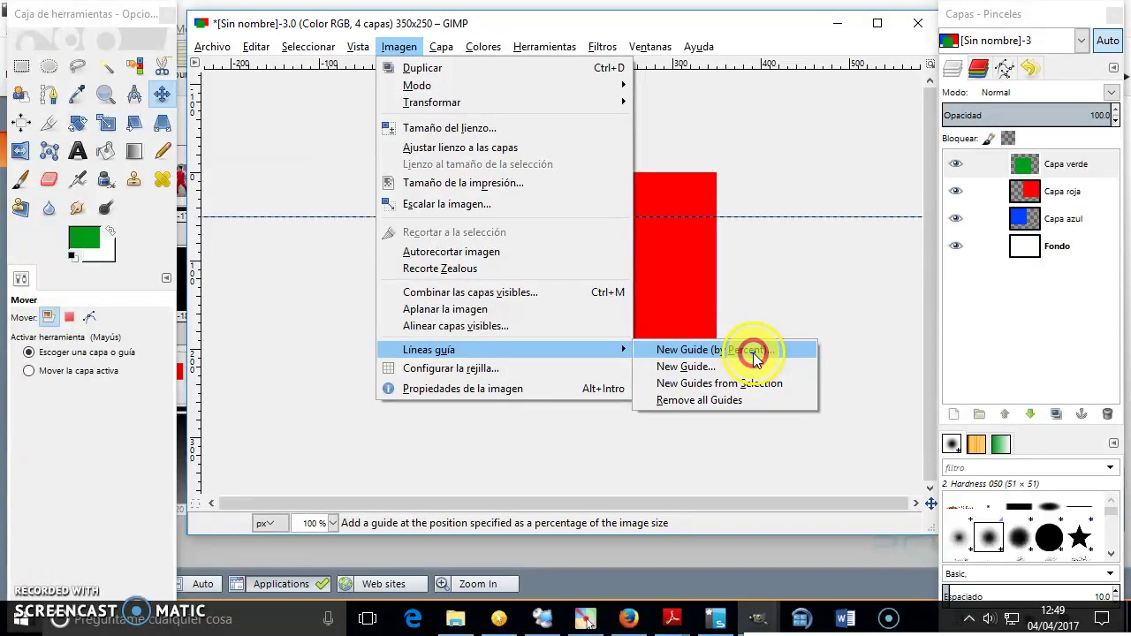
Add a vertical guide at 50 percent of the image width and nudge the green square right
click(754, 352)
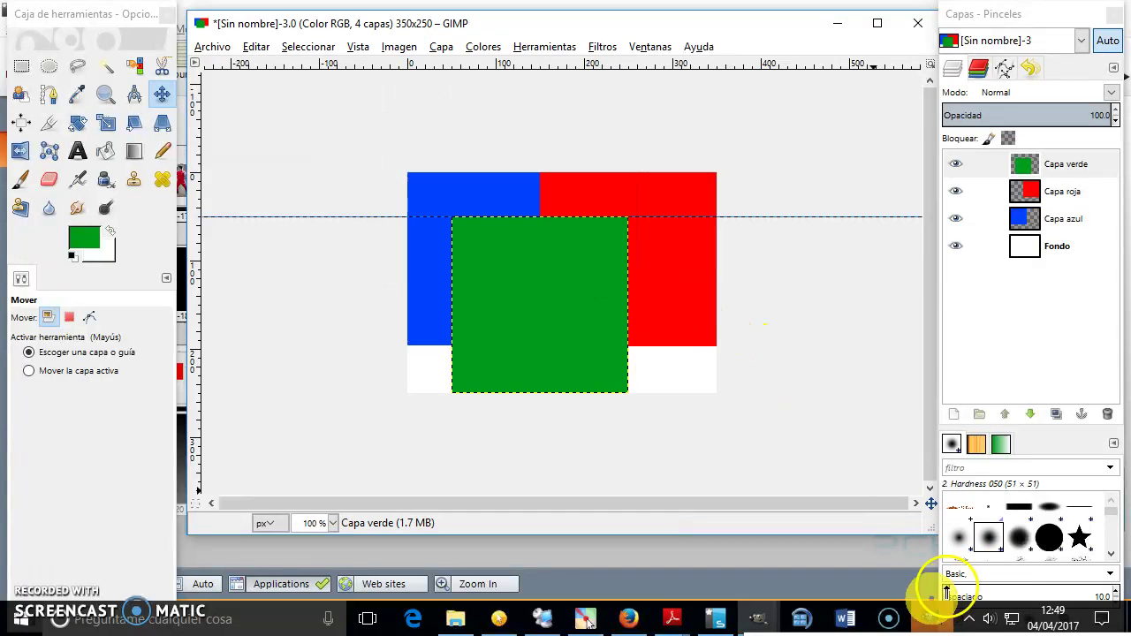
click(435, 306)
text(50)
click(586, 284)
click(587, 322)
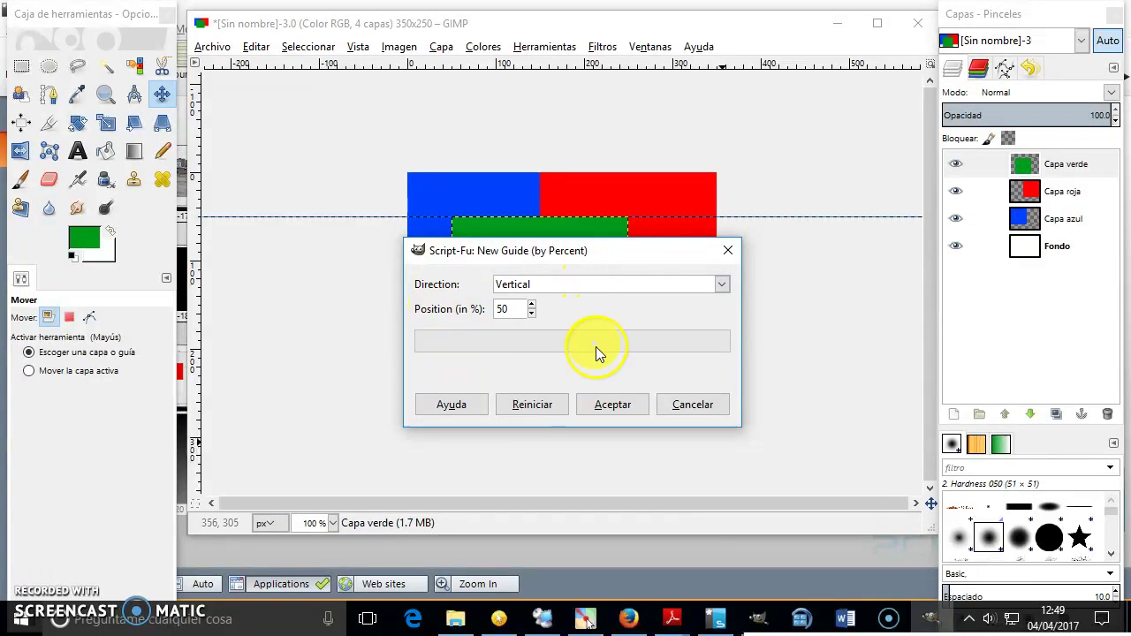
click(620, 406)
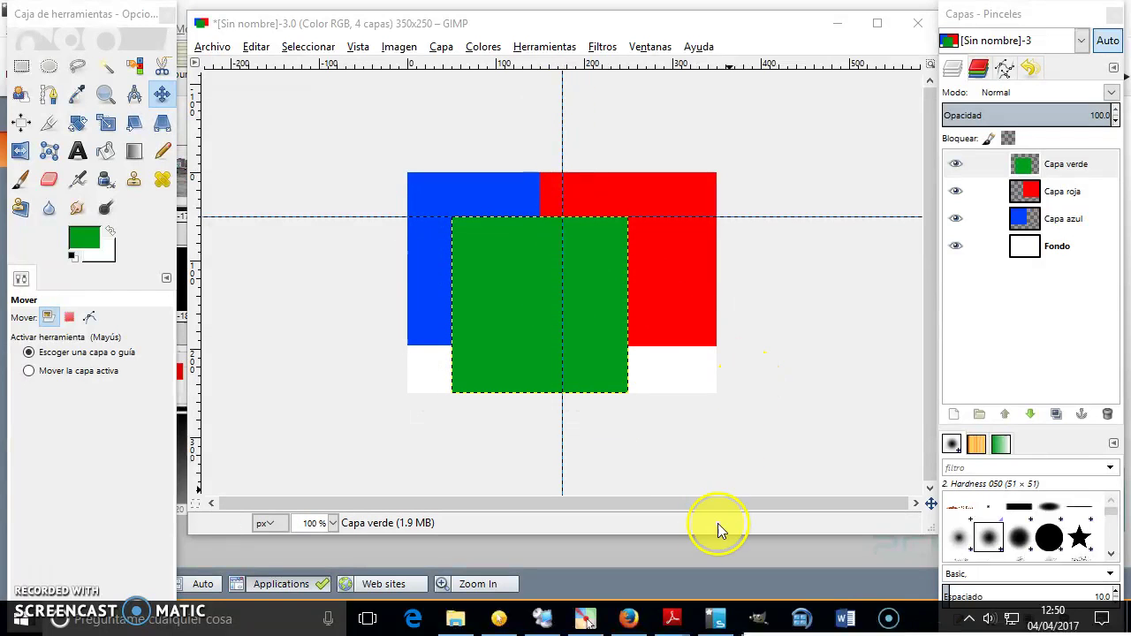
mouse_move(530, 322)
mouse_down()
mouse_move(558, 317)
mouse_move(542, 315)
mouse_move(553, 325)
mouse_up()
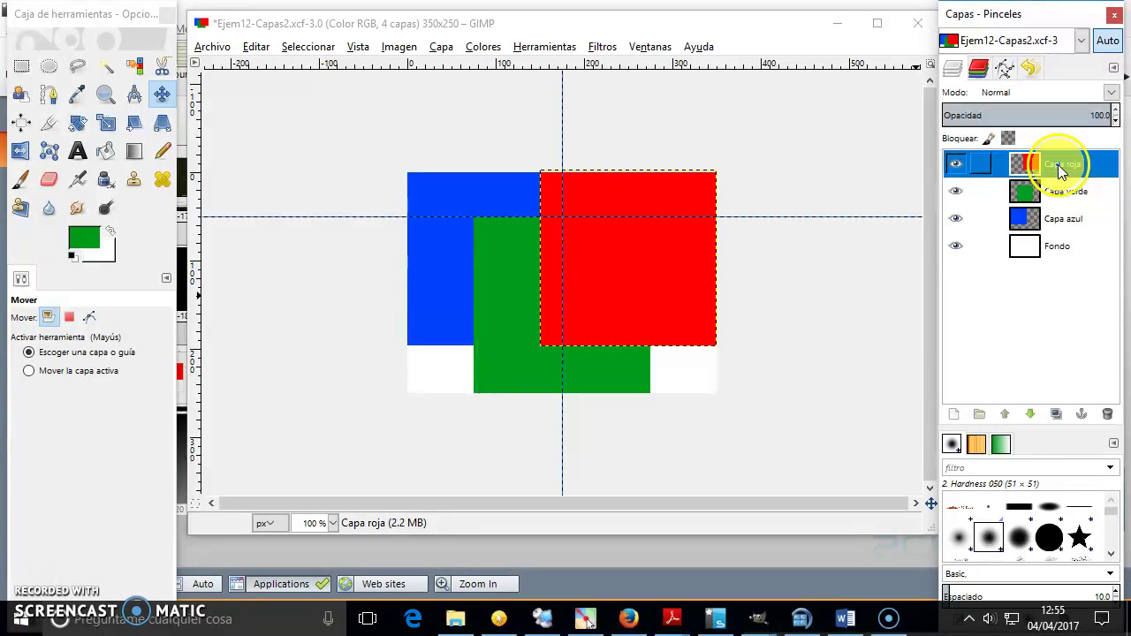
Create a new layer group from the Layers panel context menu
right_click(1051, 161)
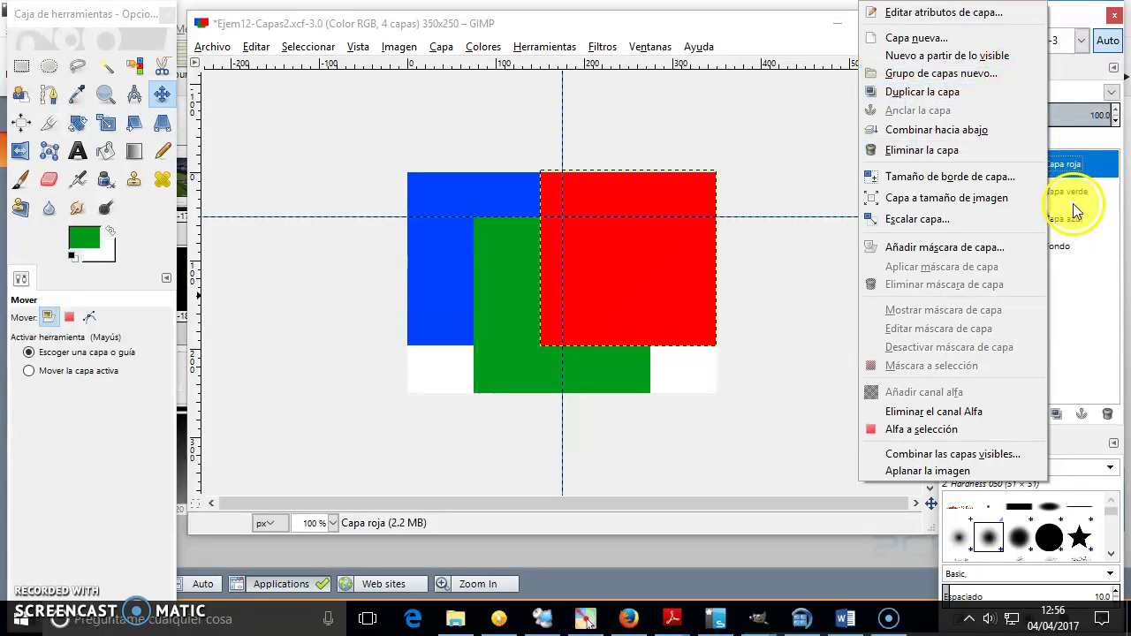
click(1069, 201)
right_click(1059, 177)
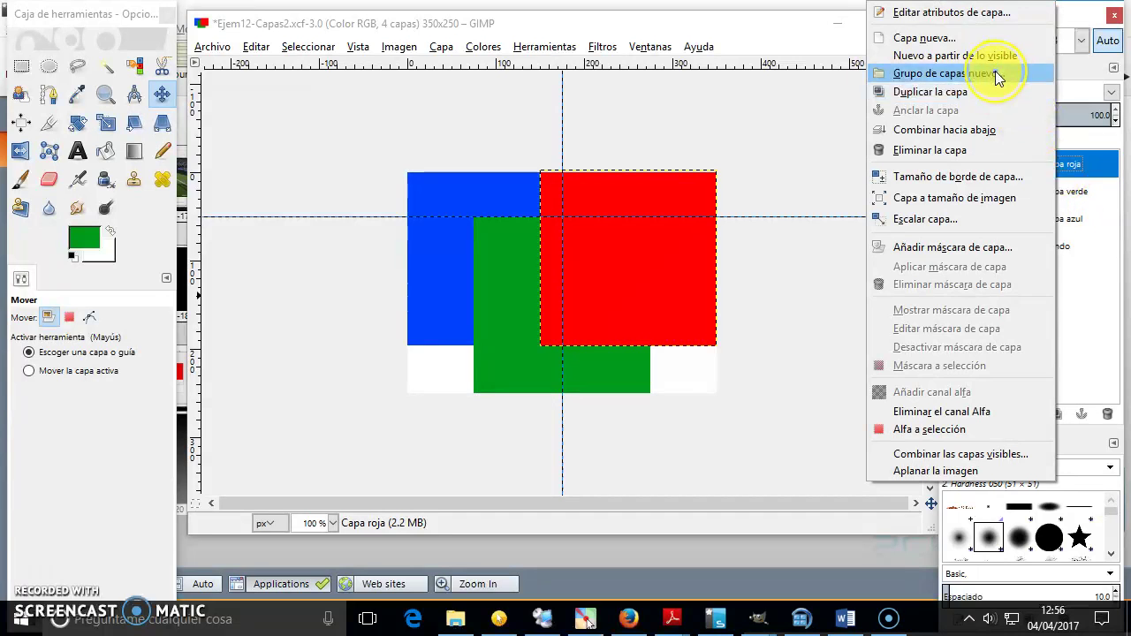
click(996, 78)
Rename the new group 'Capas colores' and drag the Capa roja layer into it
click(1080, 174)
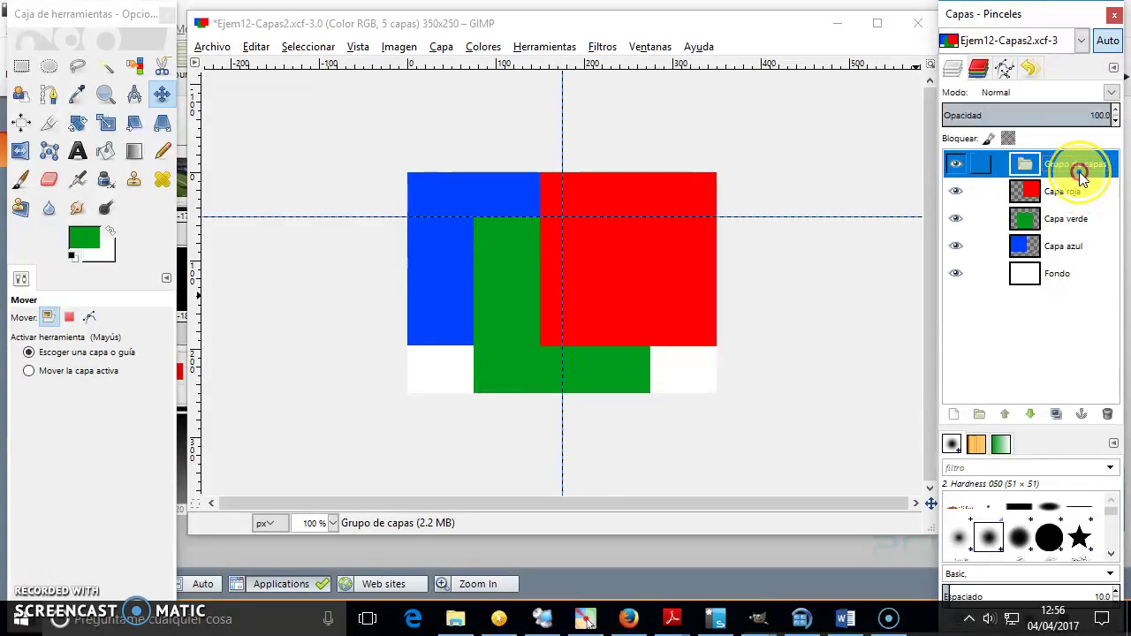
double_click(1079, 174)
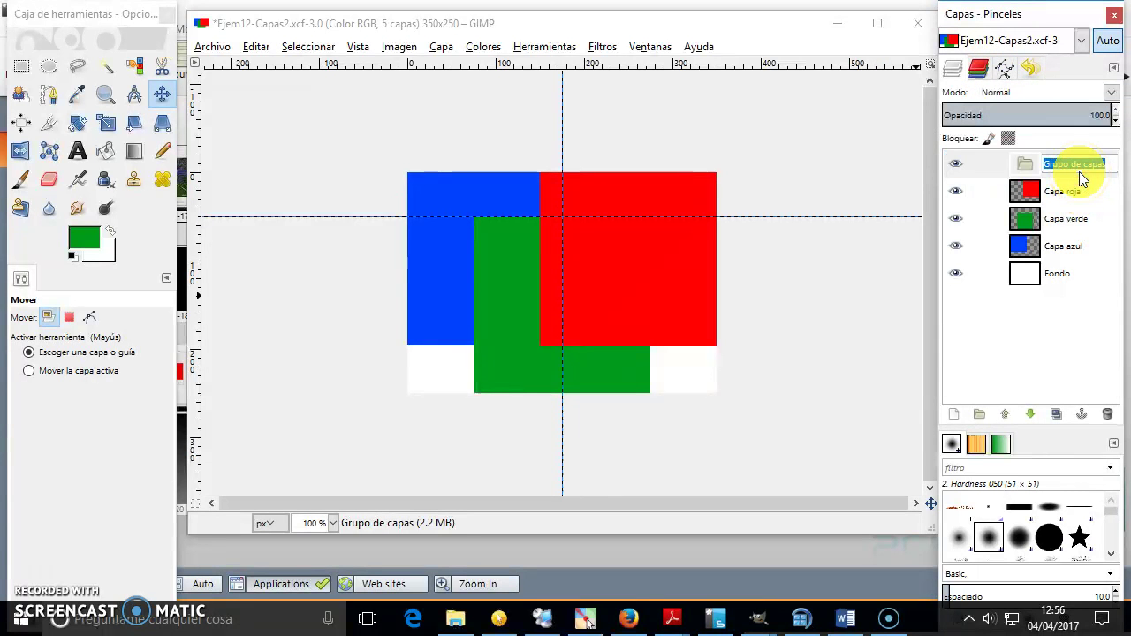
text(Capas colores)
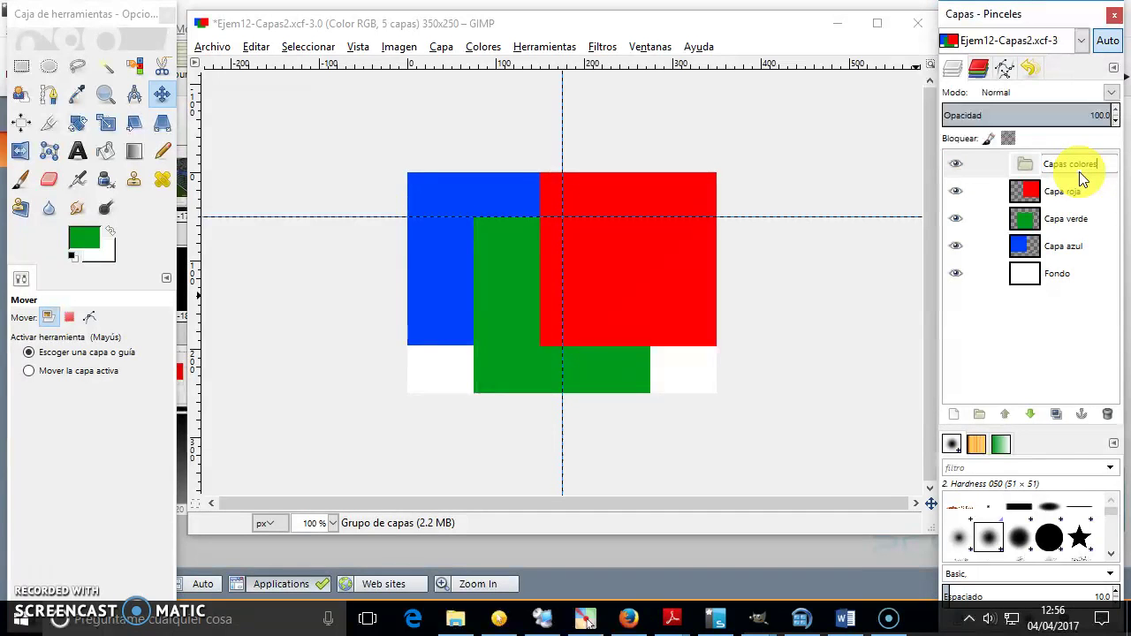
click(1065, 194)
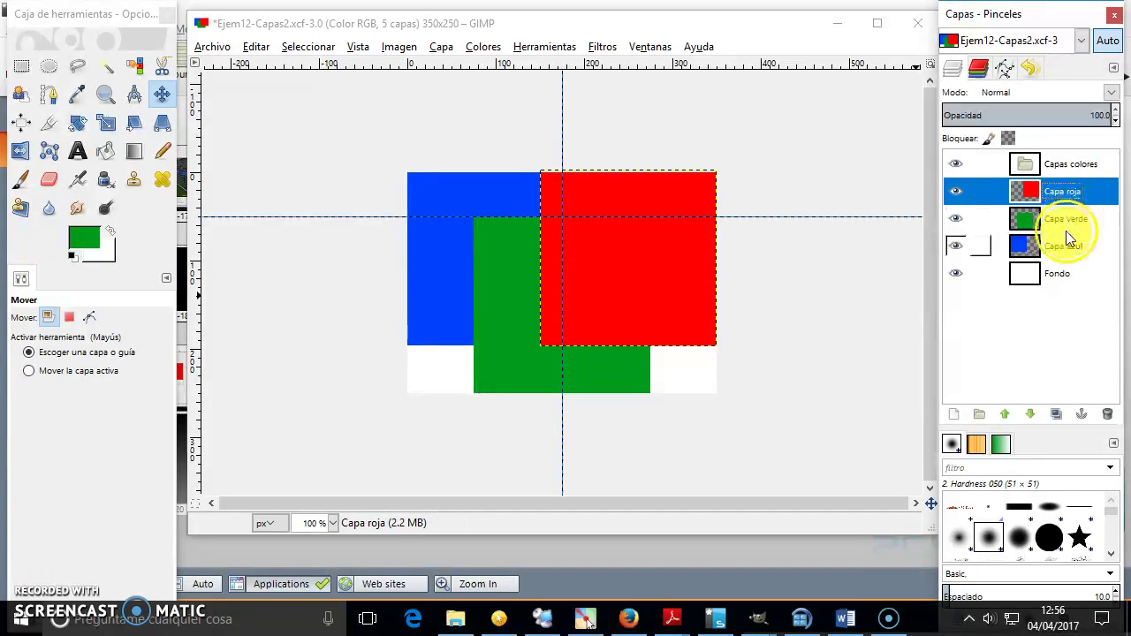
click(1063, 243)
mouse_move(1065, 195)
mouse_down()
mouse_move(1073, 177)
mouse_move(1044, 175)
mouse_move(1061, 162)
mouse_up()
click(1061, 162)
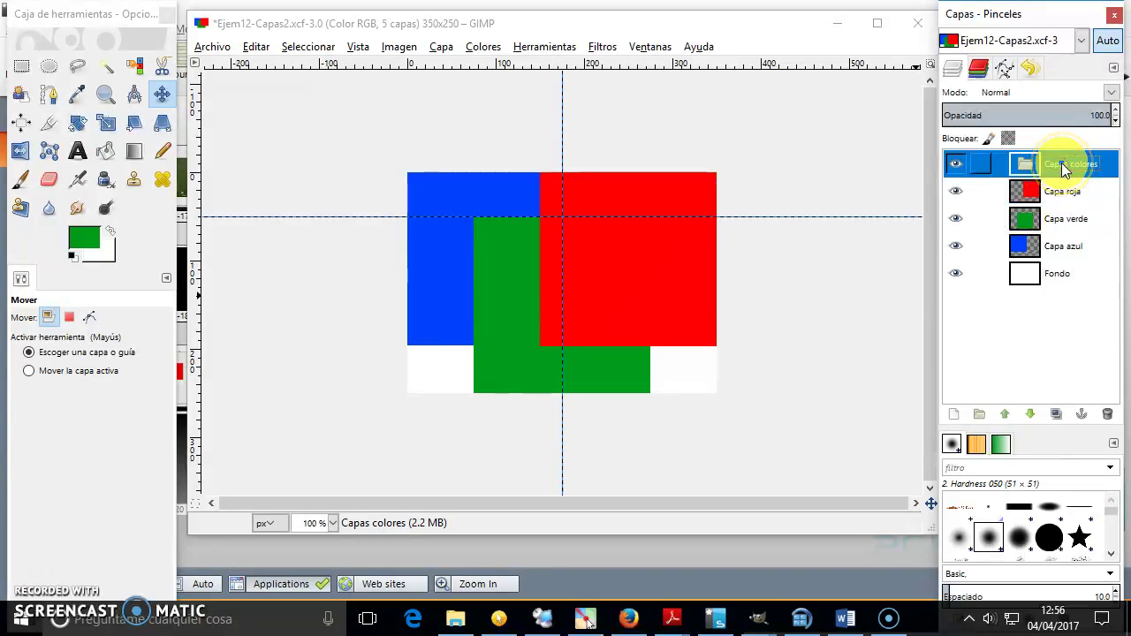
right_click(1058, 173)
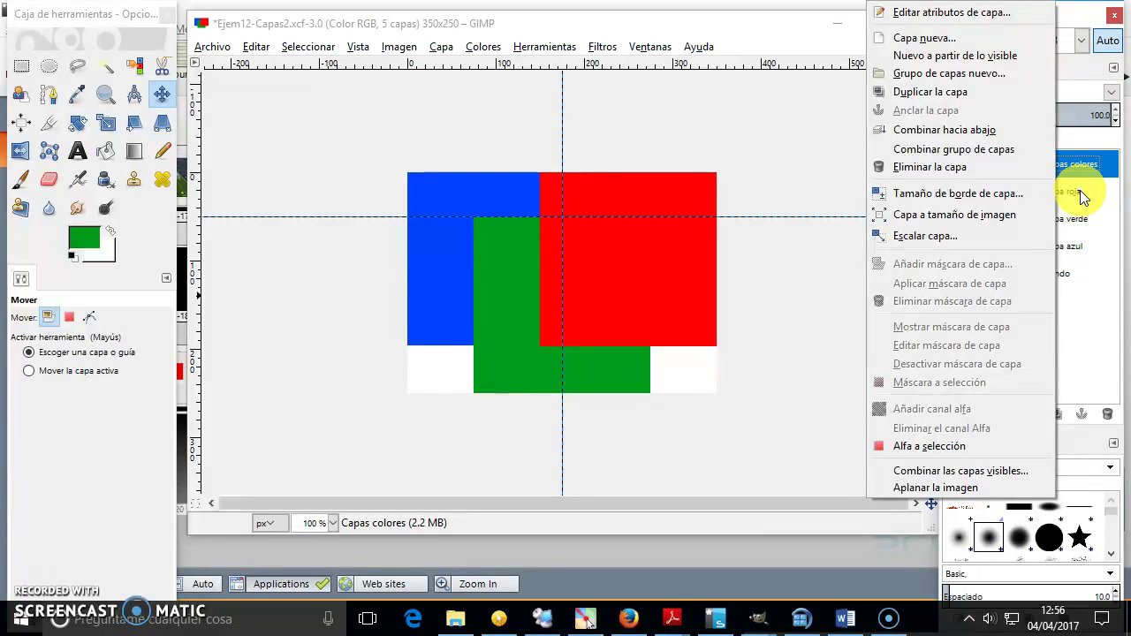
click(1081, 196)
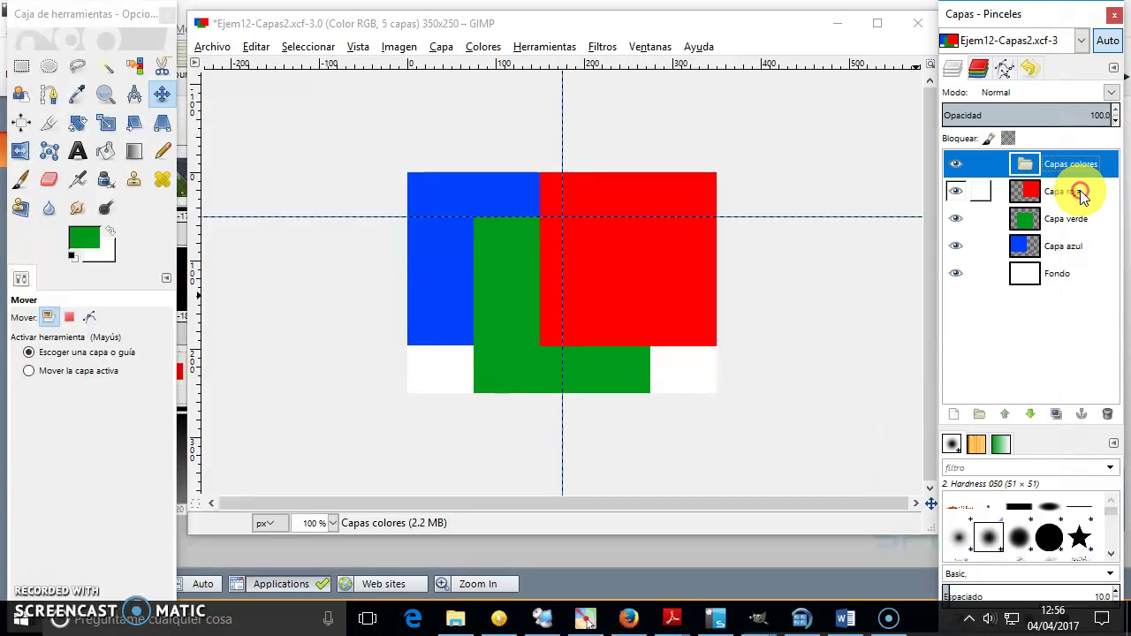
click(1058, 196)
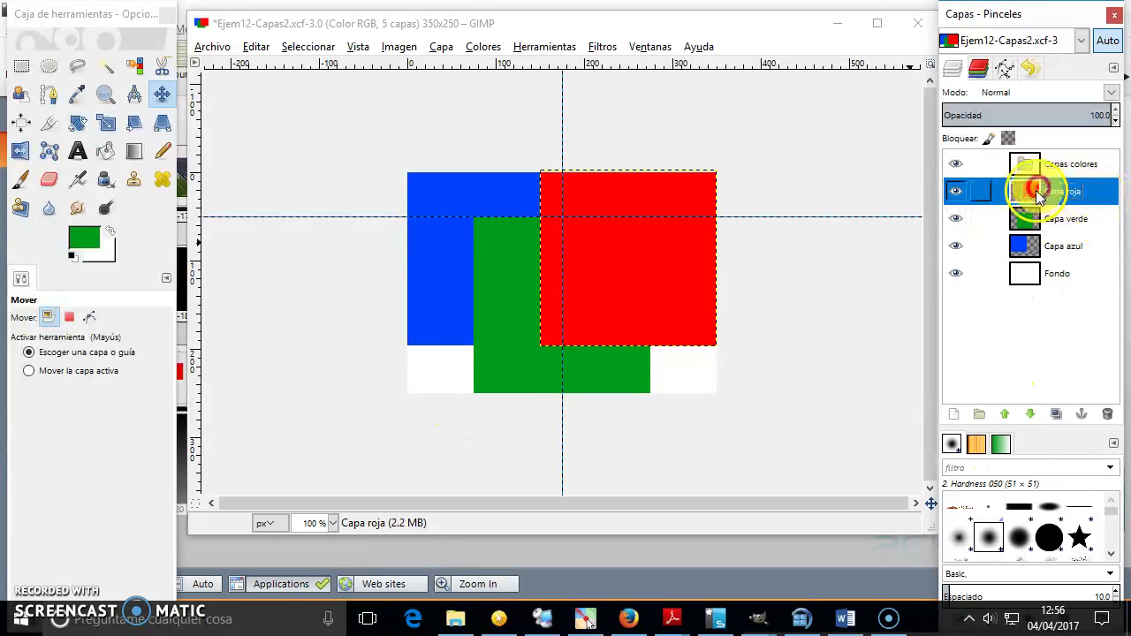
drag(1016, 164, 1025, 190)
right_click(1051, 195)
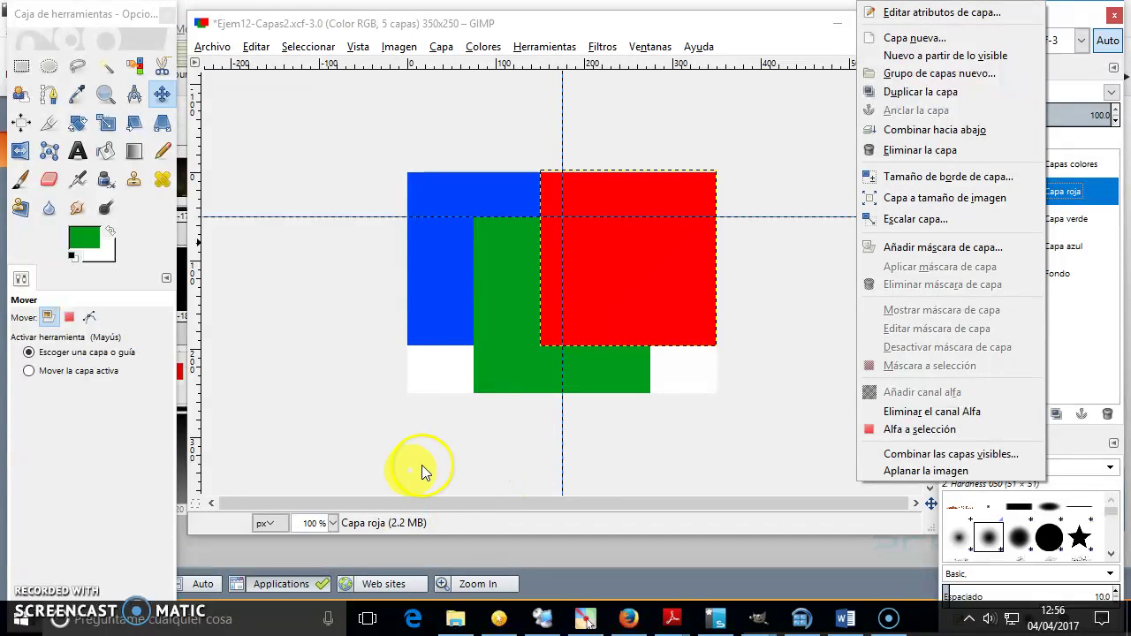
click(41, 570)
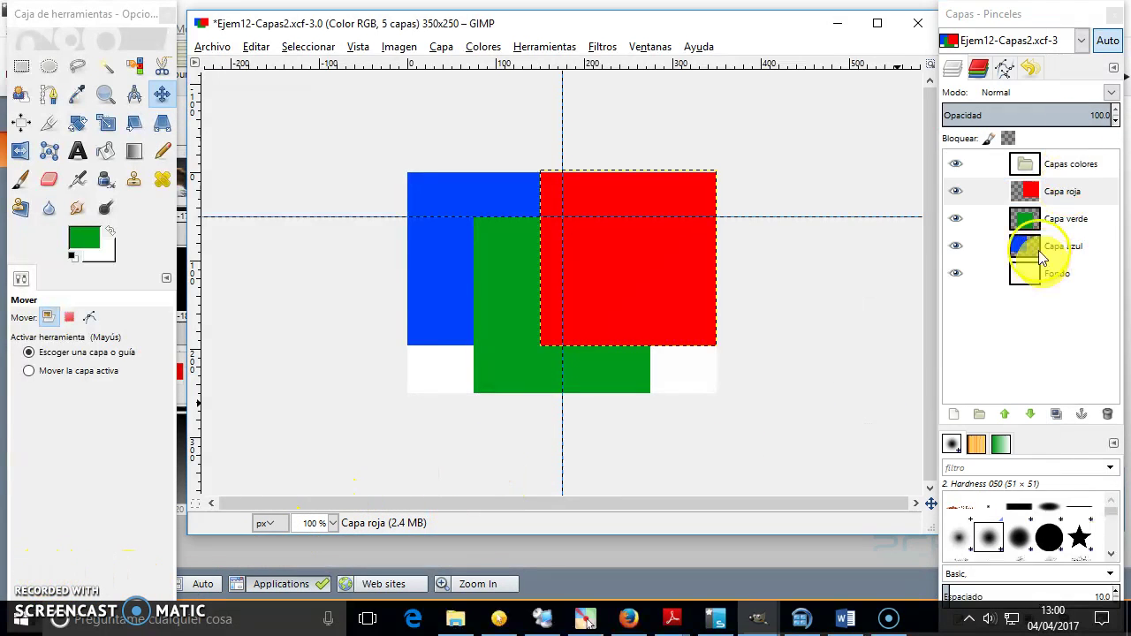
Lower the Capa roja layer's opacity to 39.6 so the red square turns translucent pink
click(1060, 191)
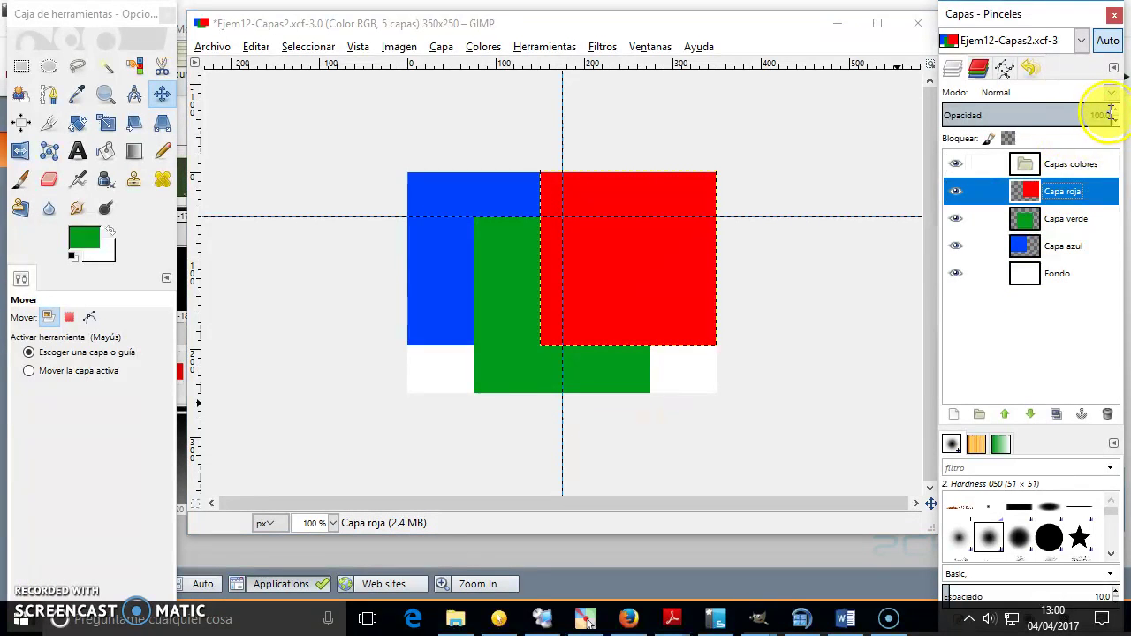
drag(1107, 113, 1013, 116)
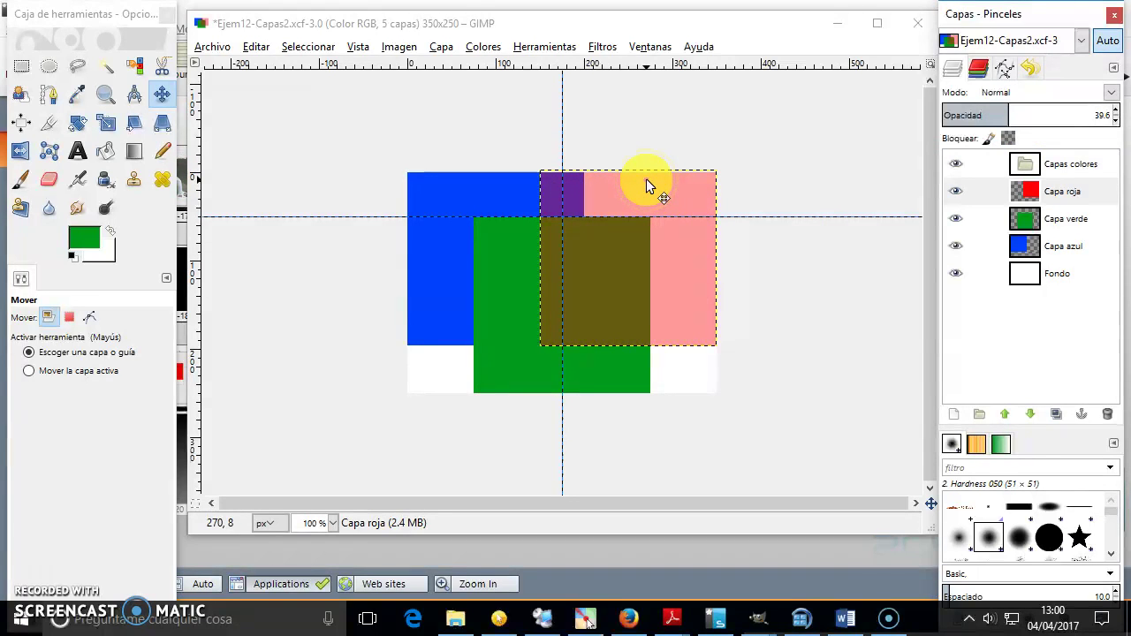
click(517, 189)
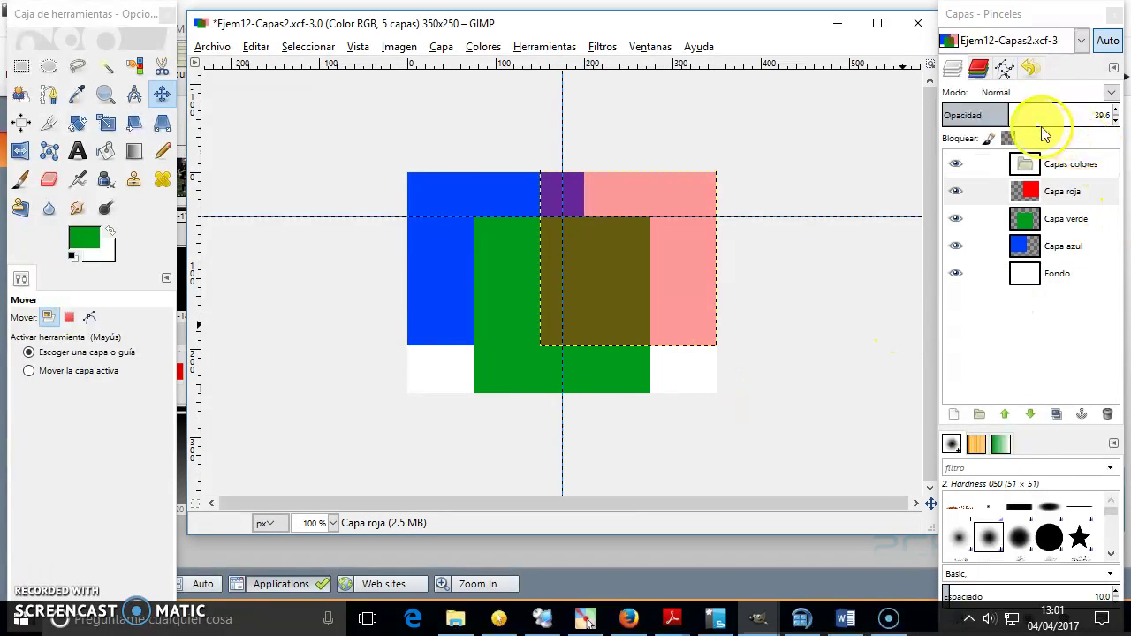
click(1060, 219)
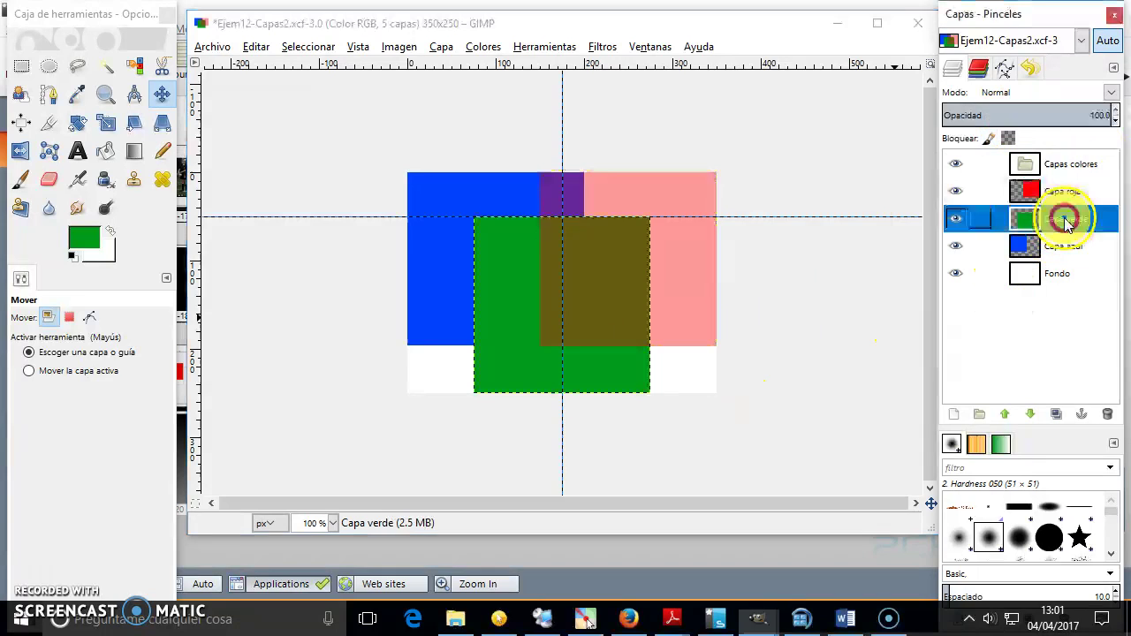
Drop the Capa verde layer's opacity to 42.7, then browse the Editar and Vista menus
click(1111, 115)
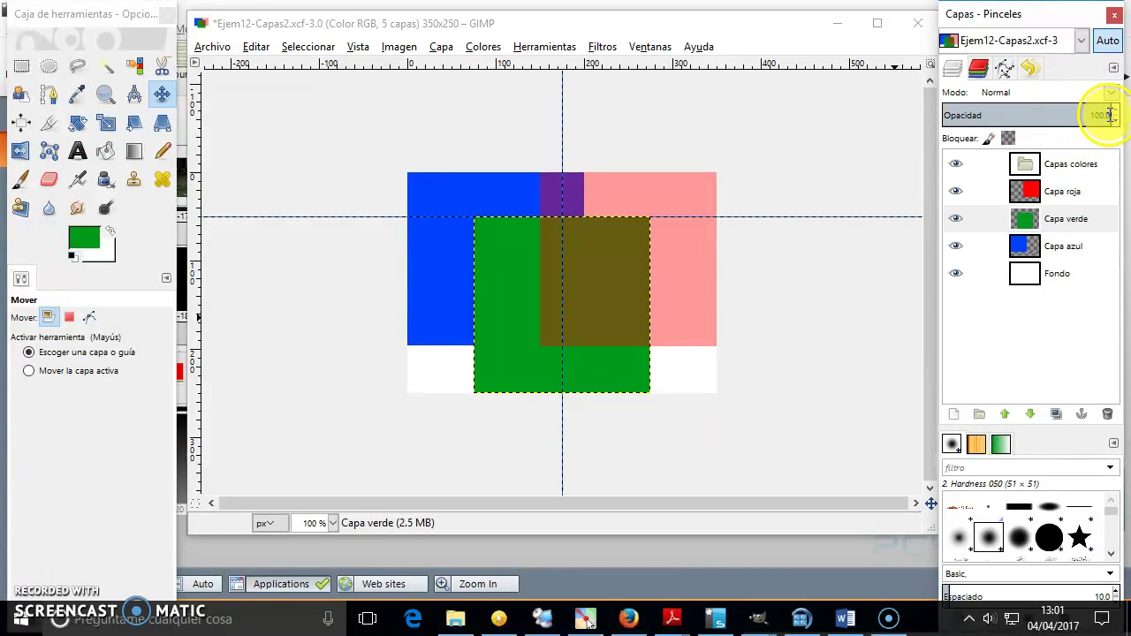
drag(1111, 114, 1016, 114)
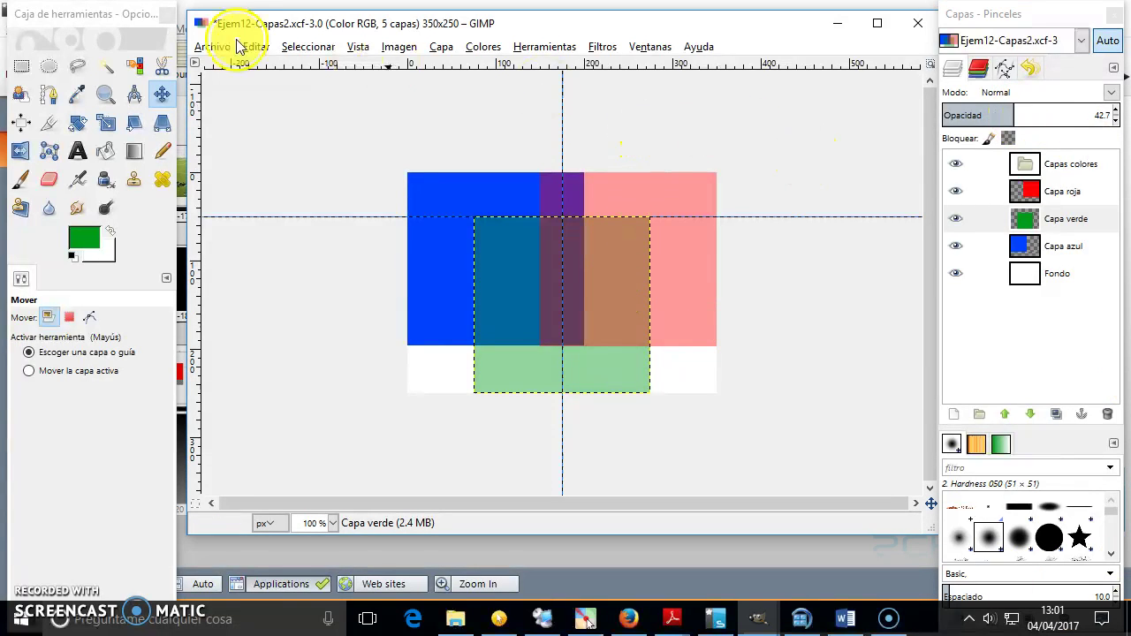
click(264, 47)
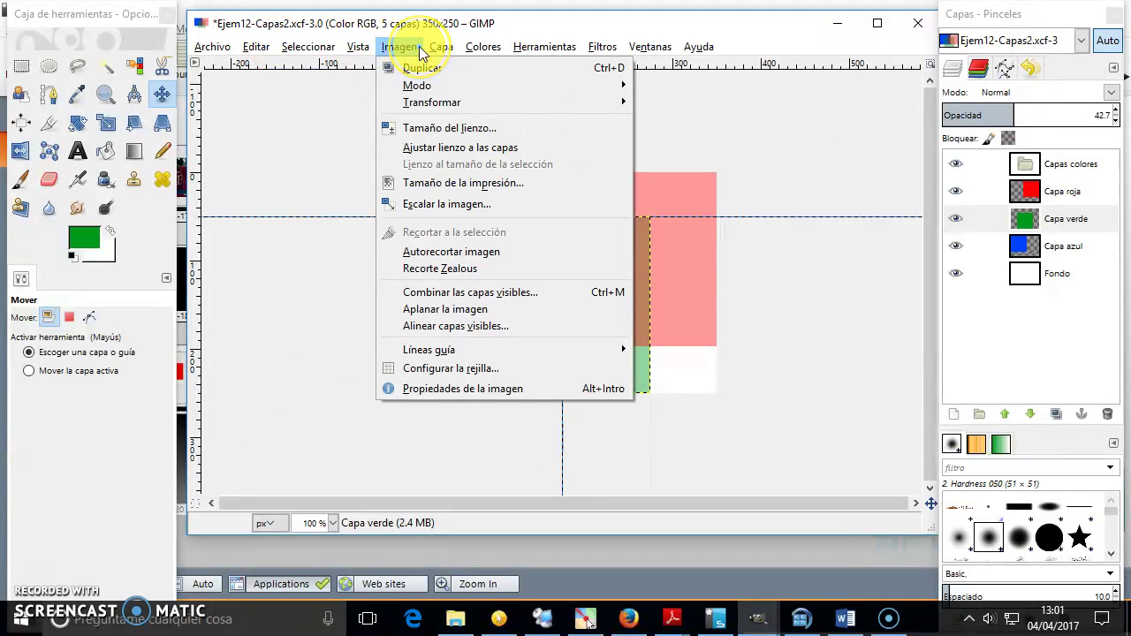
mouse_move(256, 46)
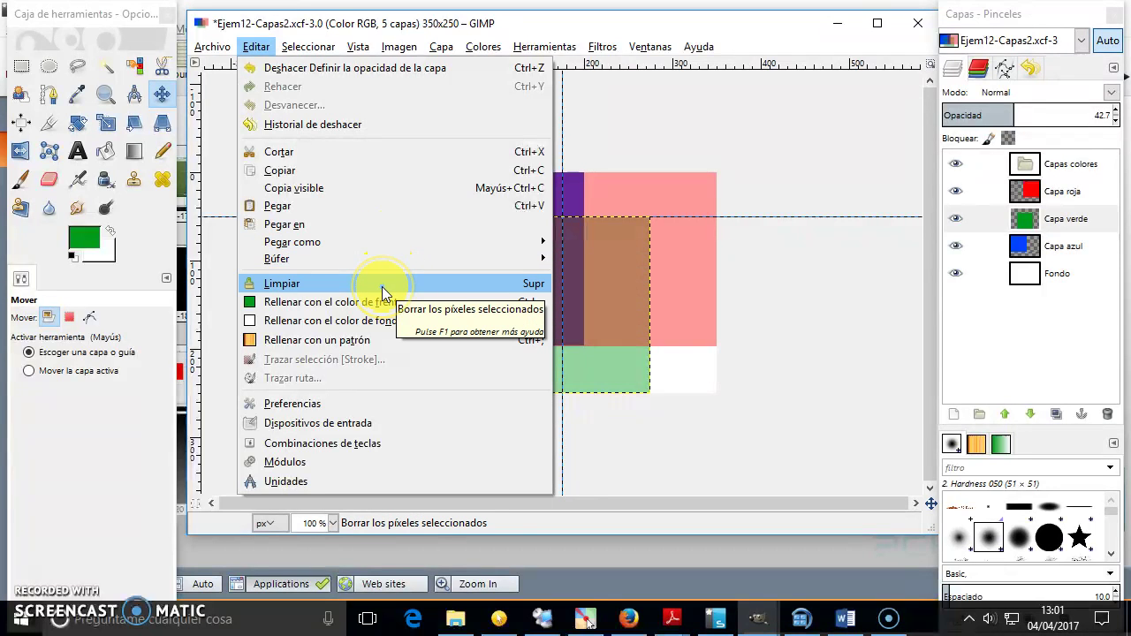
click(353, 50)
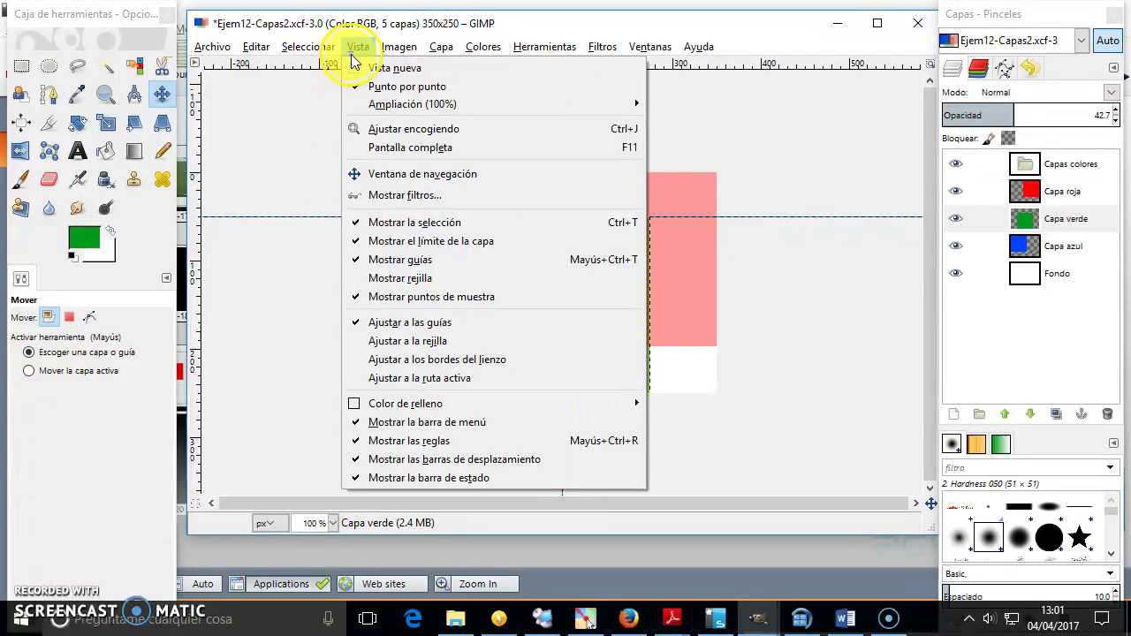
Launch the Chrome logo script and choose the Scooby Doo font for the name text
click(549, 276)
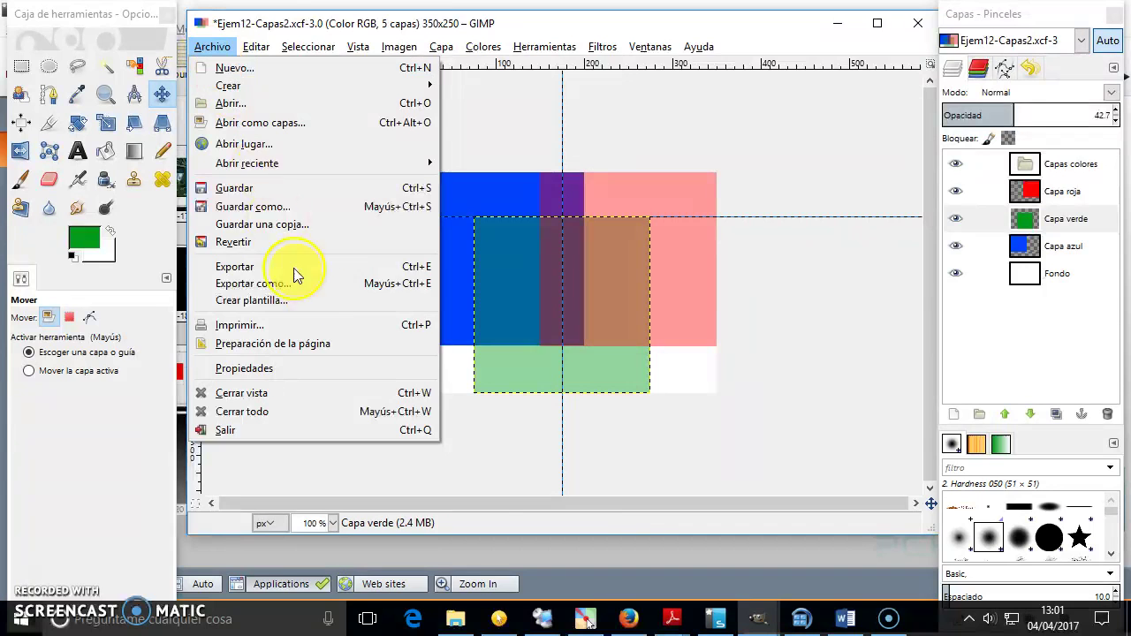
mouse_move(228, 86)
mouse_move(486, 179)
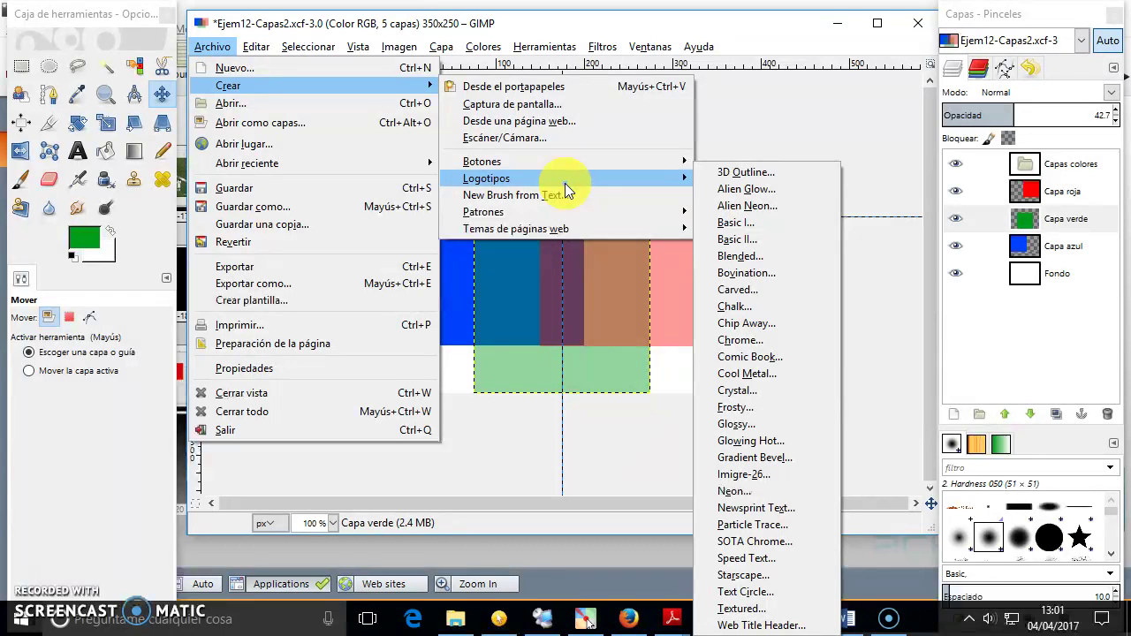
click(753, 340)
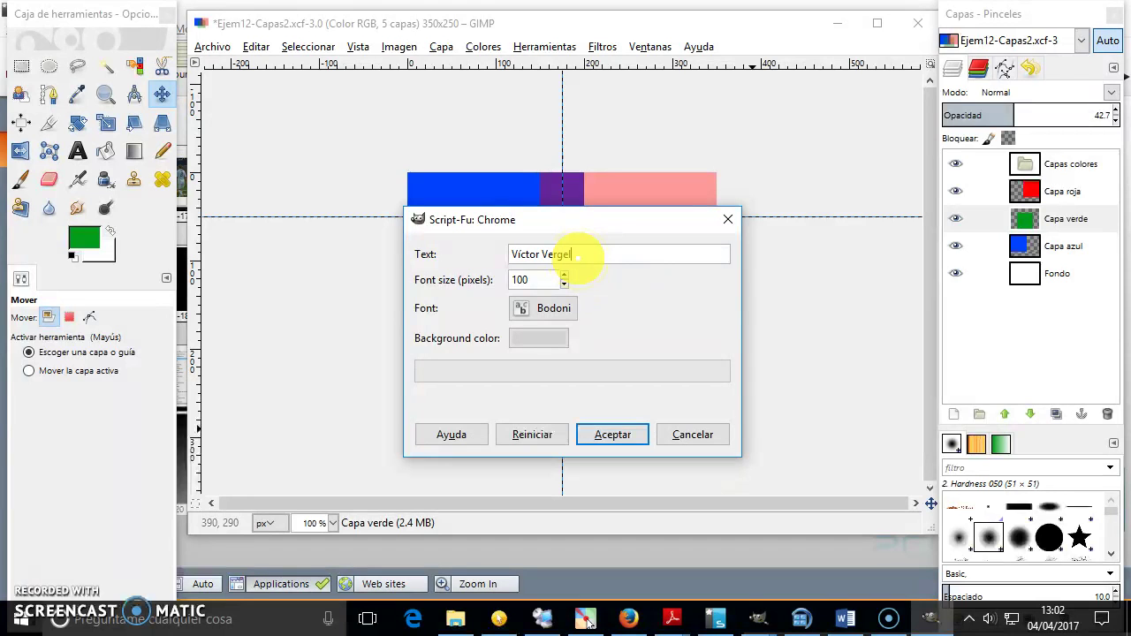
click(565, 311)
click(167, 189)
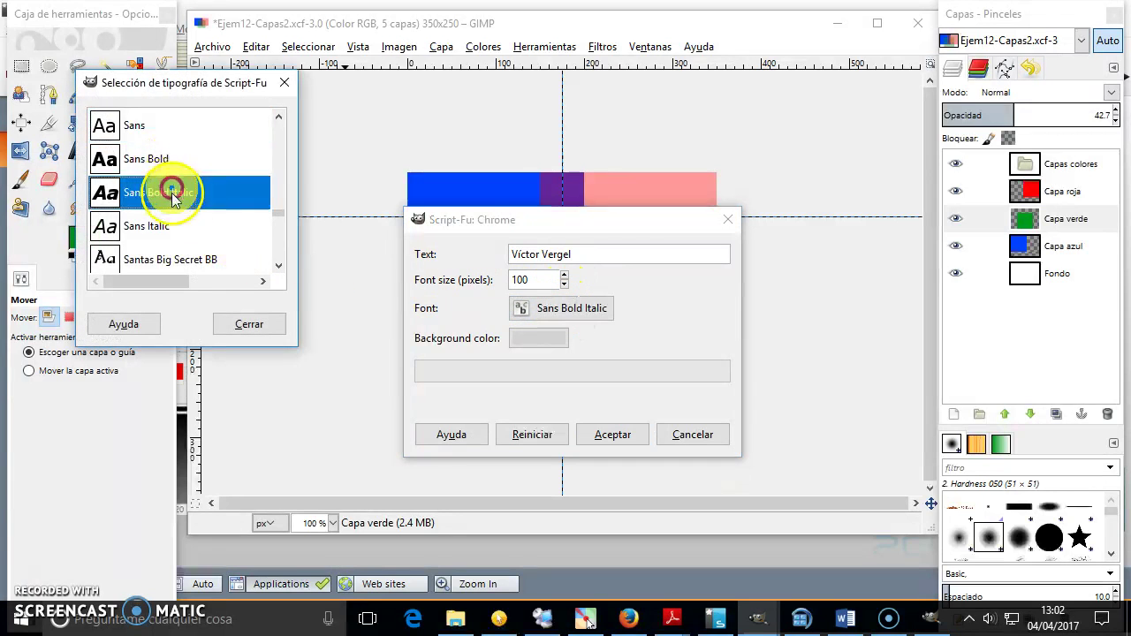
scroll(206, 273, down, 3)
scroll(203, 265, down, 1)
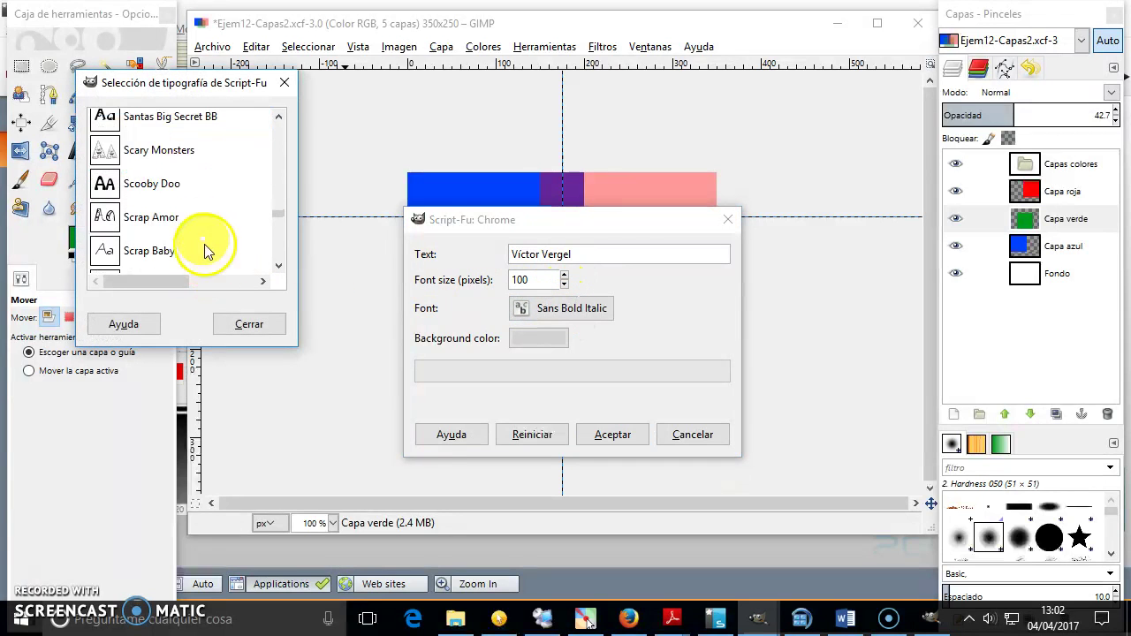
click(166, 183)
click(234, 329)
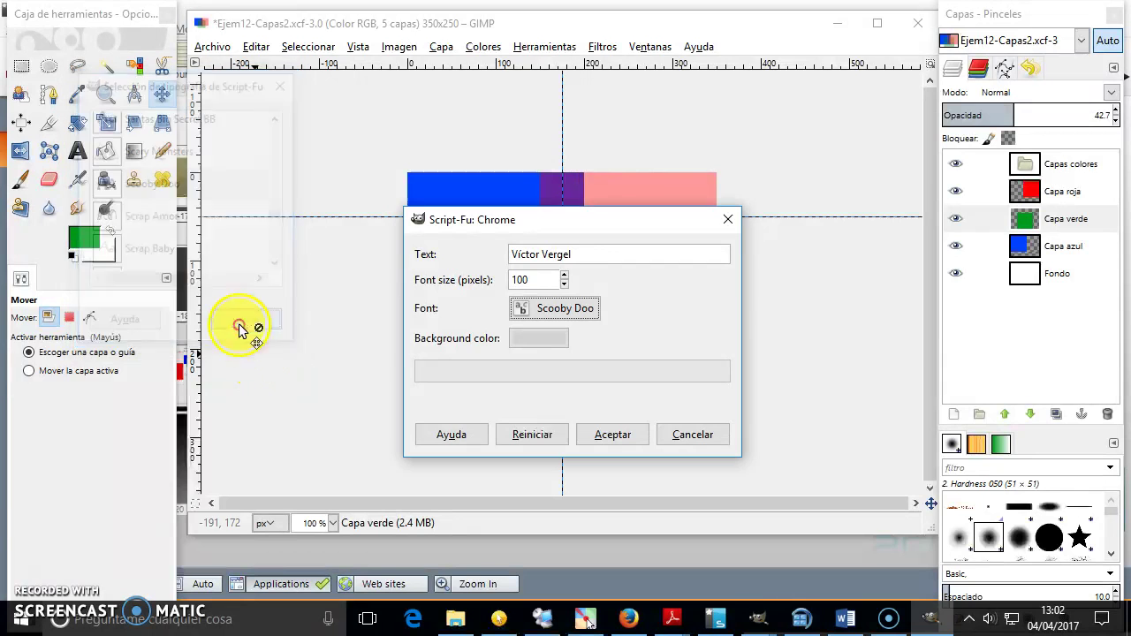
Shift the logo's background colour toward yellow-green and accept it
click(541, 342)
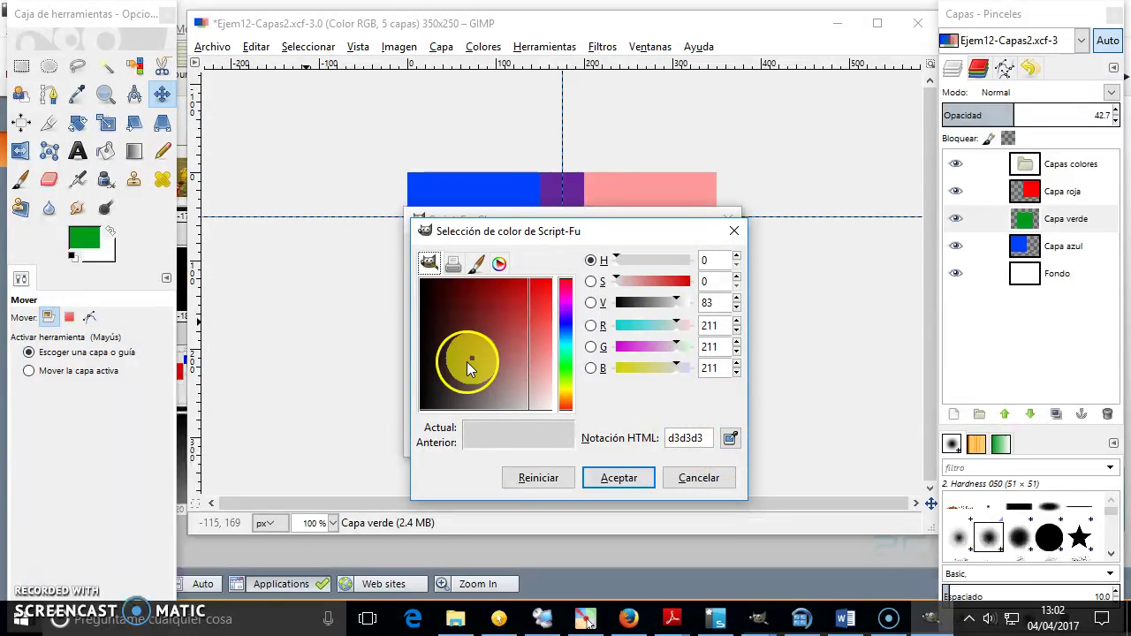
click(566, 389)
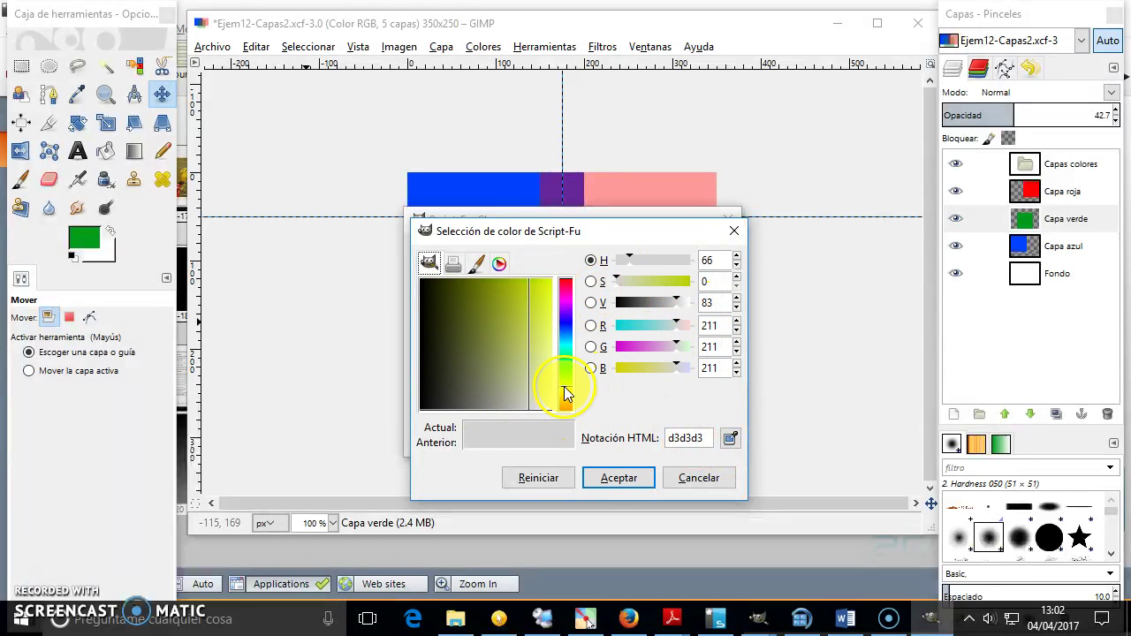
click(618, 475)
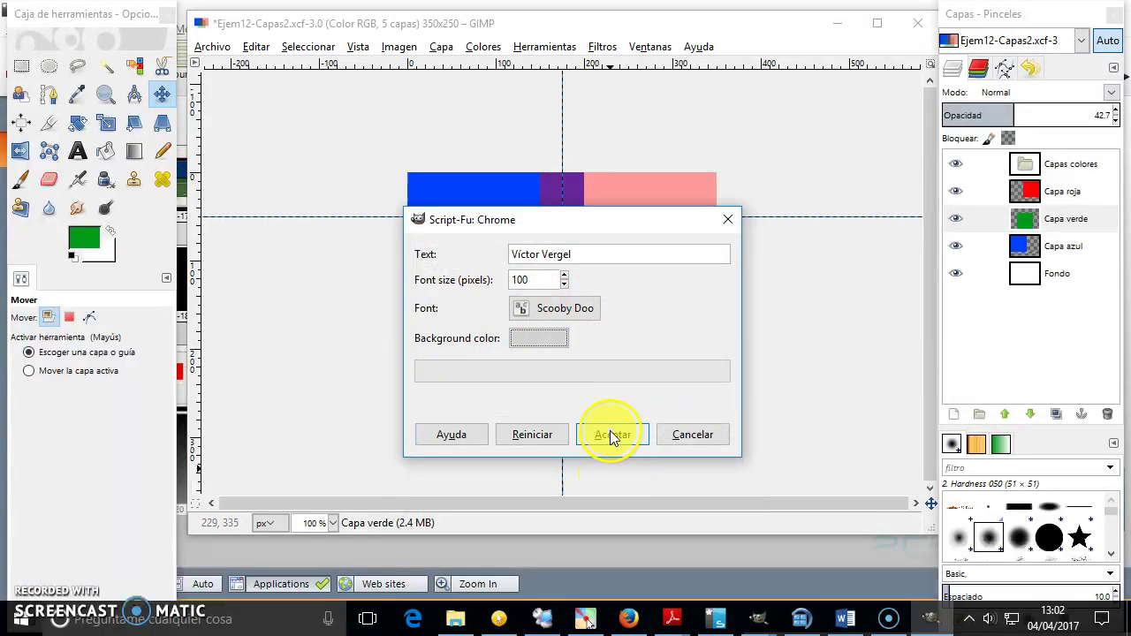
Generate the 680 × 164 chrome name logo and test its layers' visibility
click(624, 441)
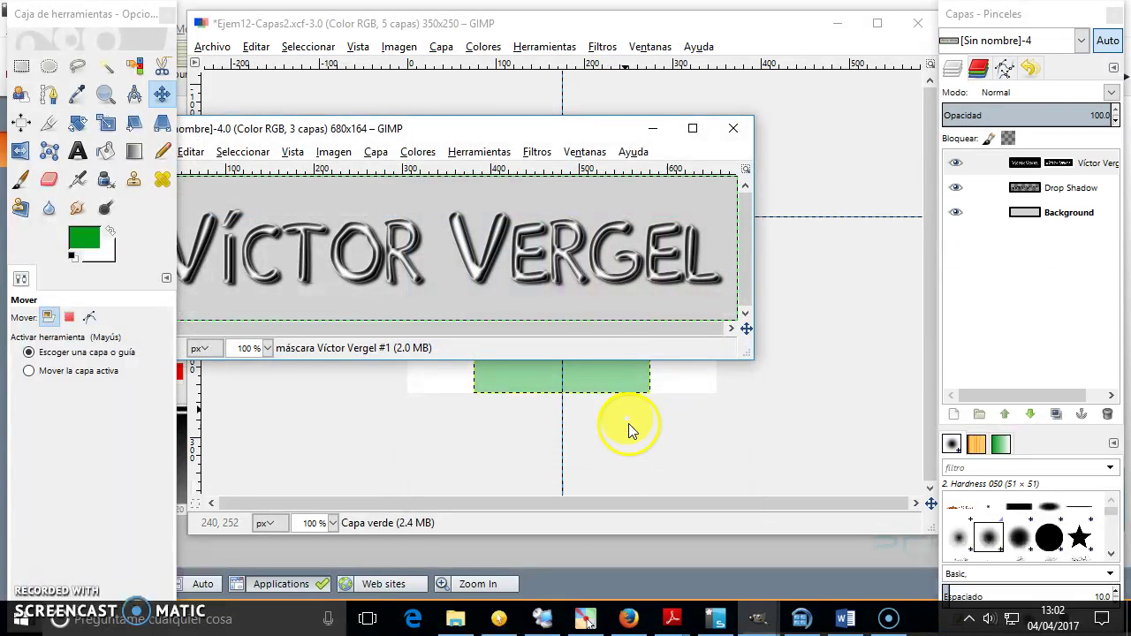
drag(451, 131, 569, 119)
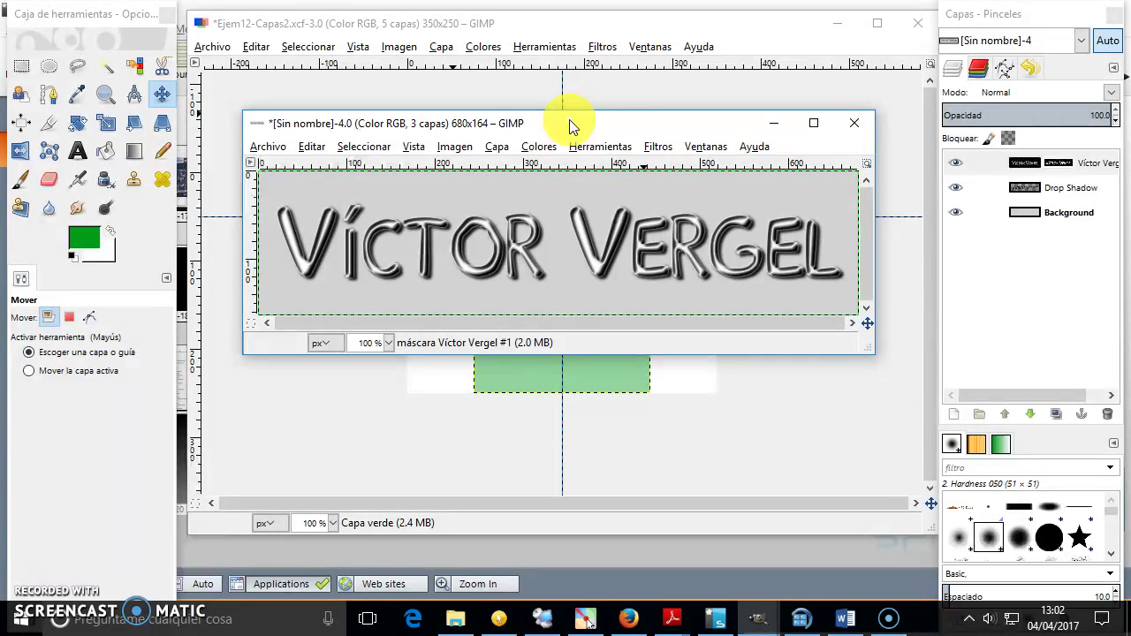
click(956, 187)
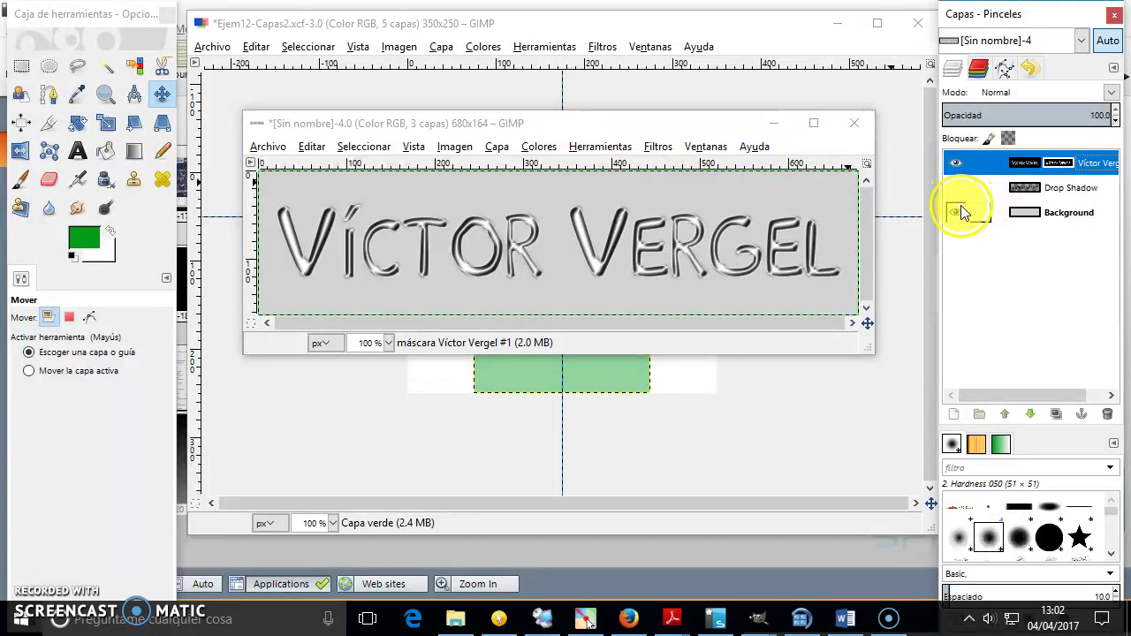
click(956, 212)
click(955, 163)
click(955, 187)
click(958, 164)
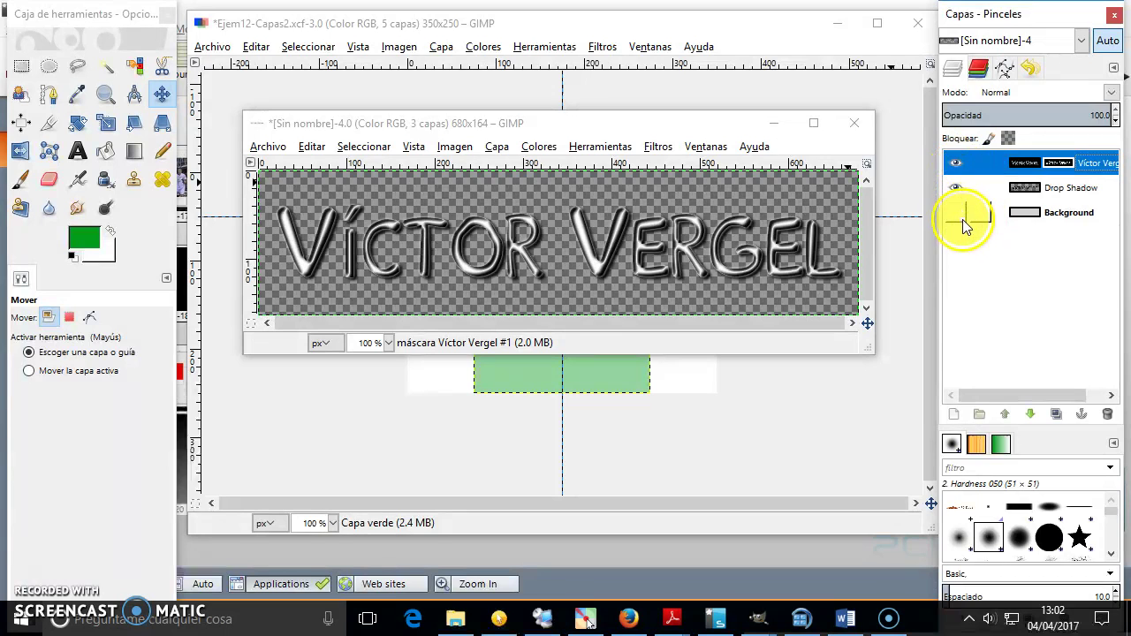
Hide the title's grey Background layer and bring Ejem12-Capas2 back to the front
click(958, 212)
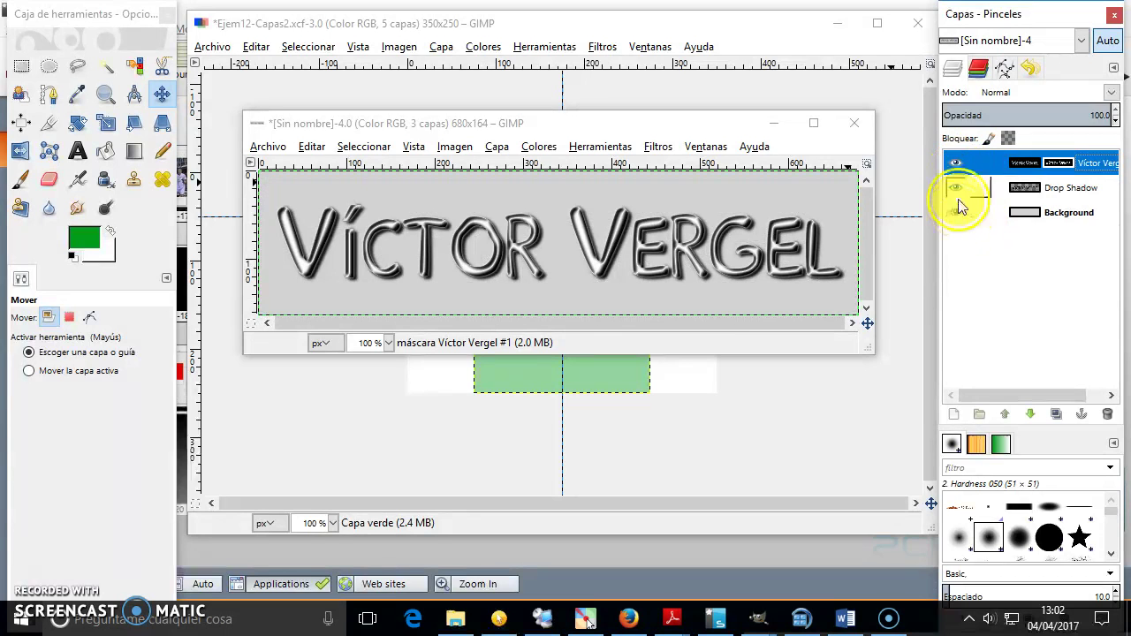
click(961, 214)
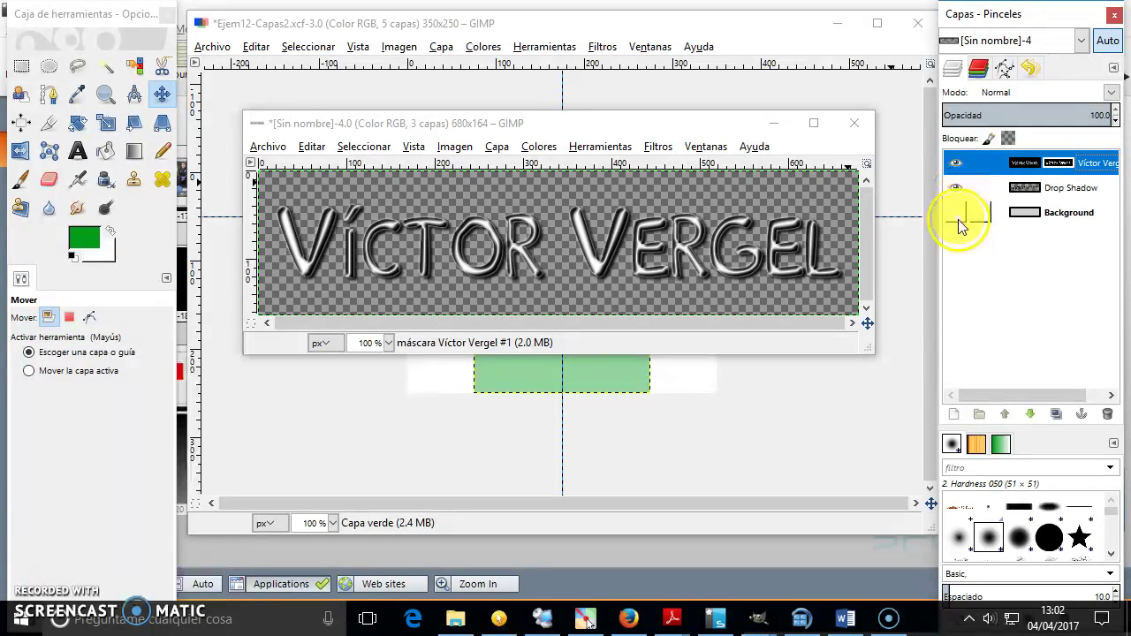
click(958, 212)
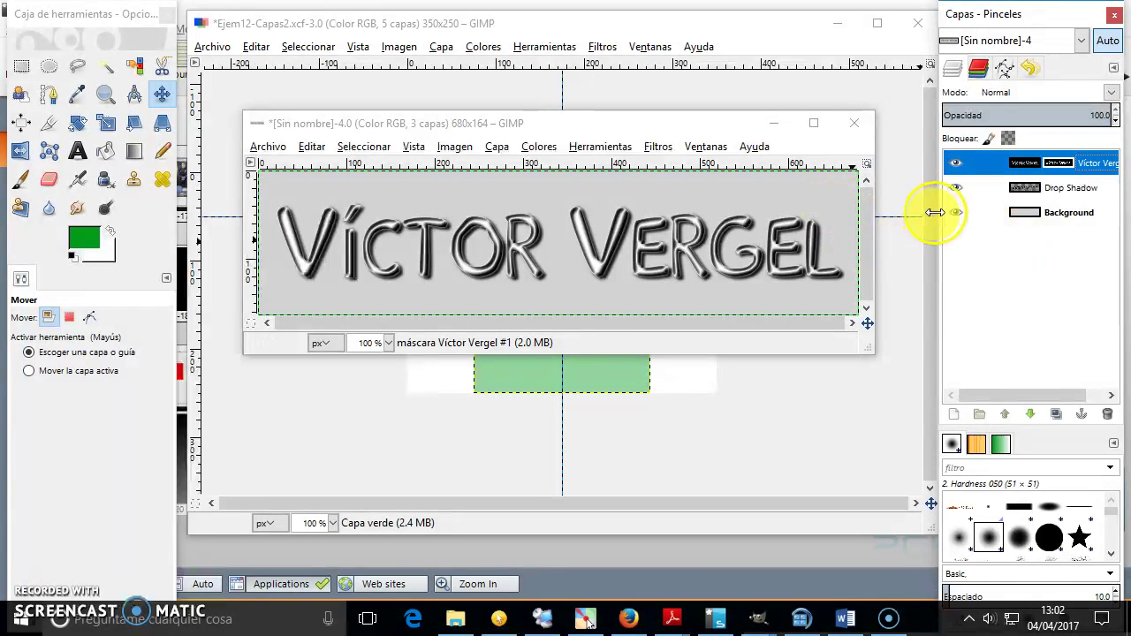
click(955, 213)
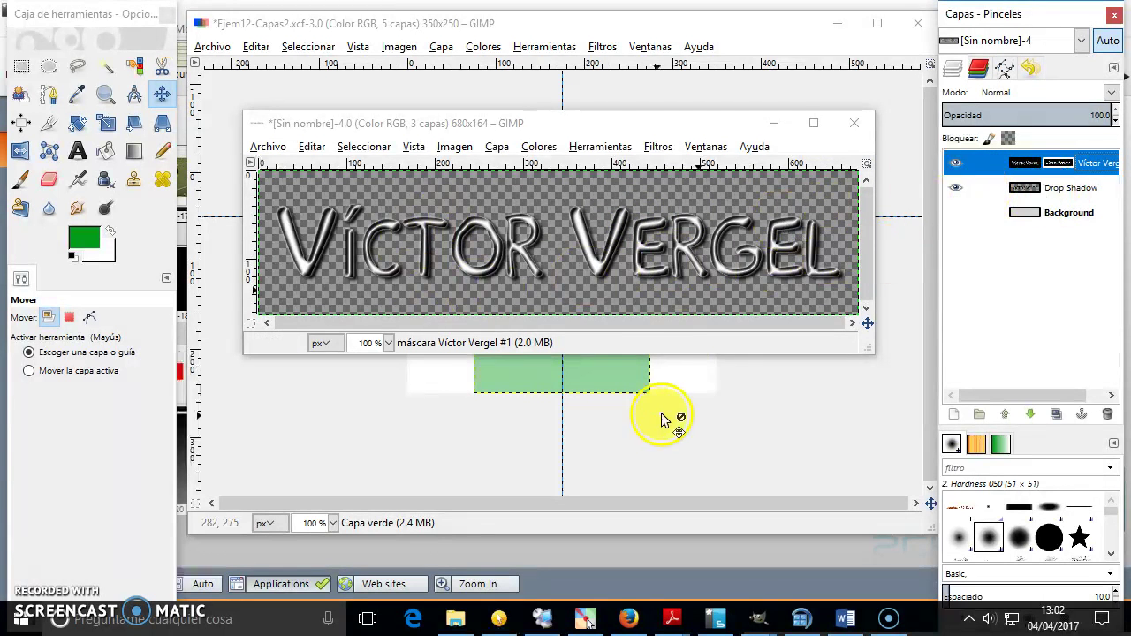
click(560, 25)
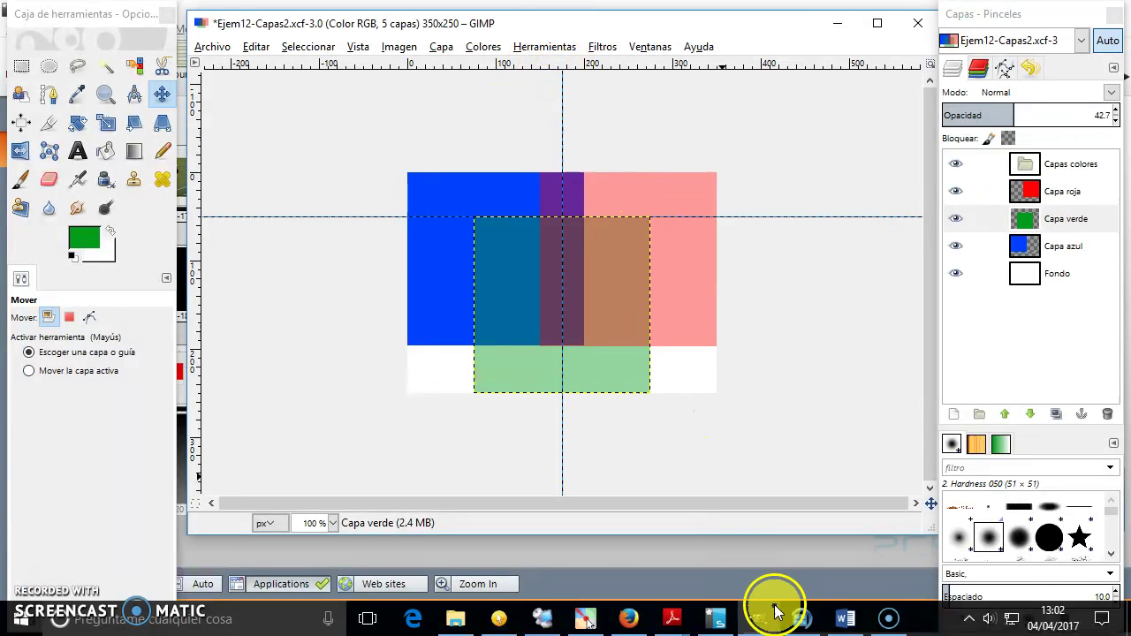
Select the entire title image and place its window above the lowered coloured-squares window
click(859, 539)
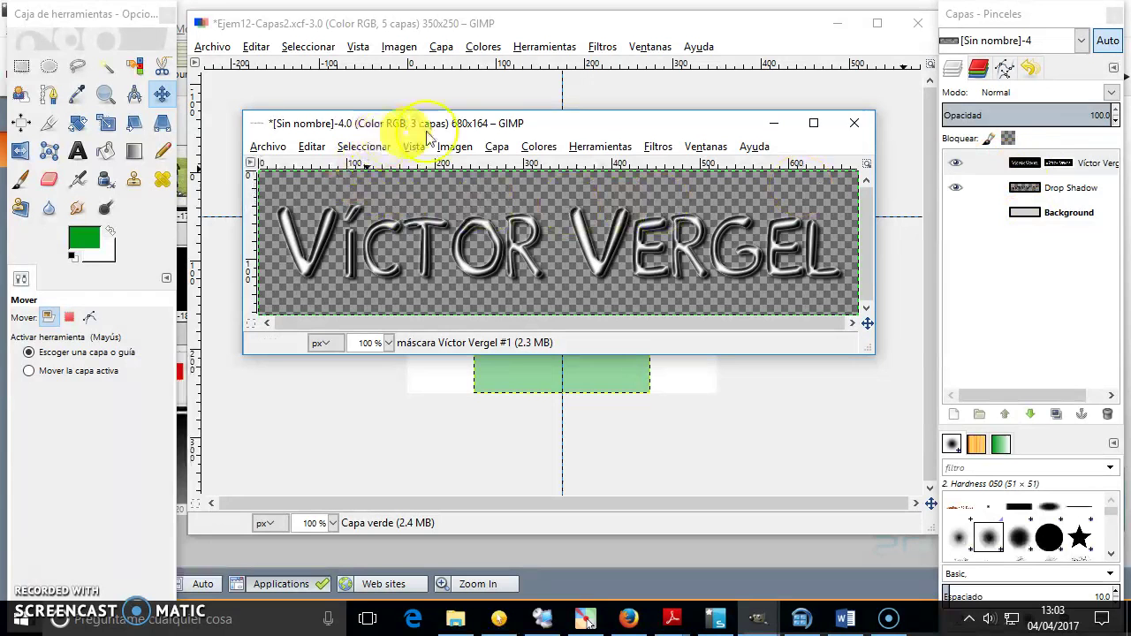
click(370, 148)
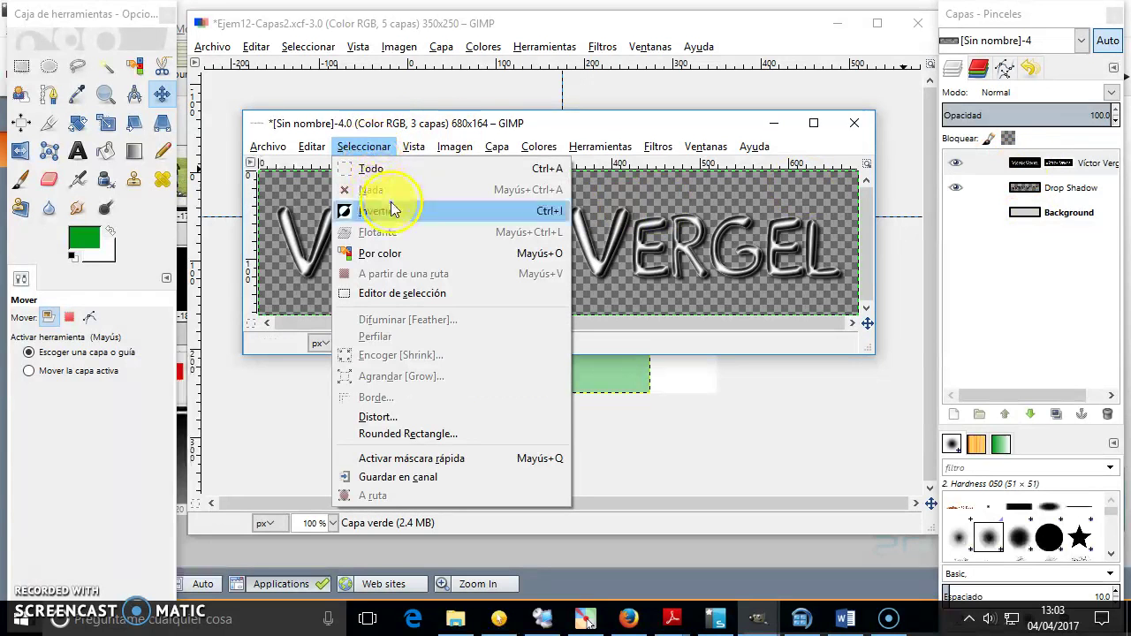
click(393, 169)
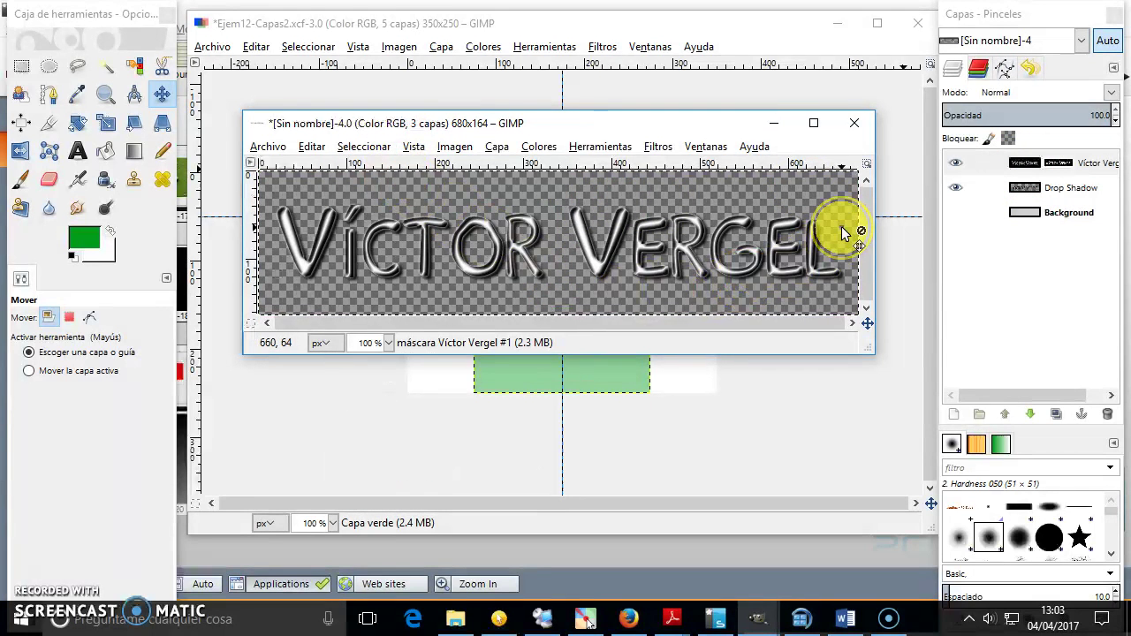
click(256, 47)
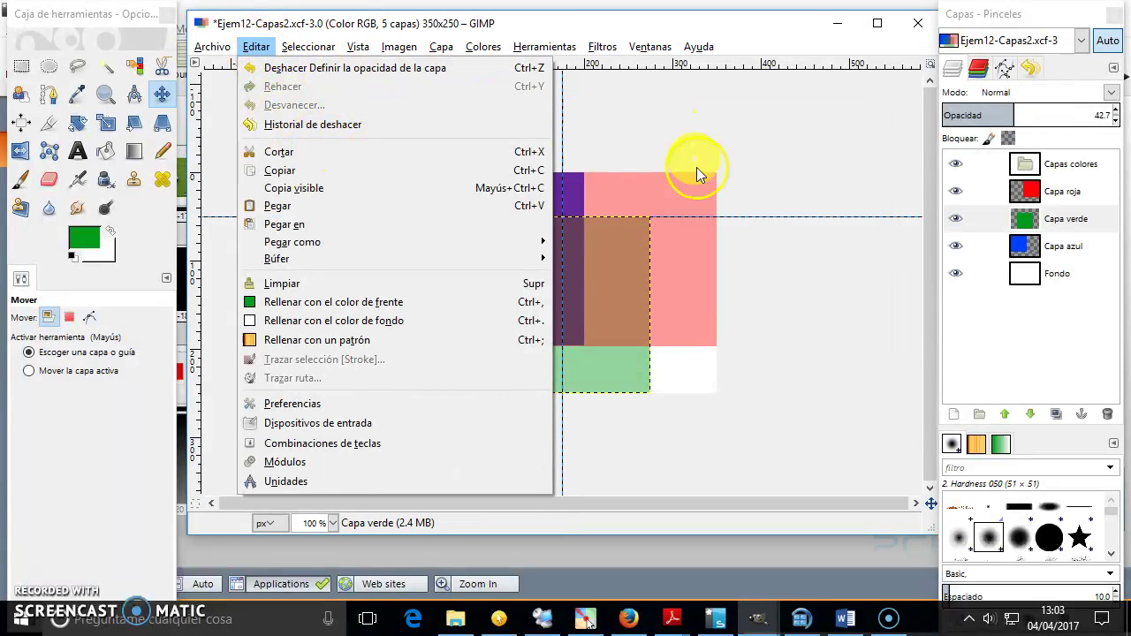
click(719, 26)
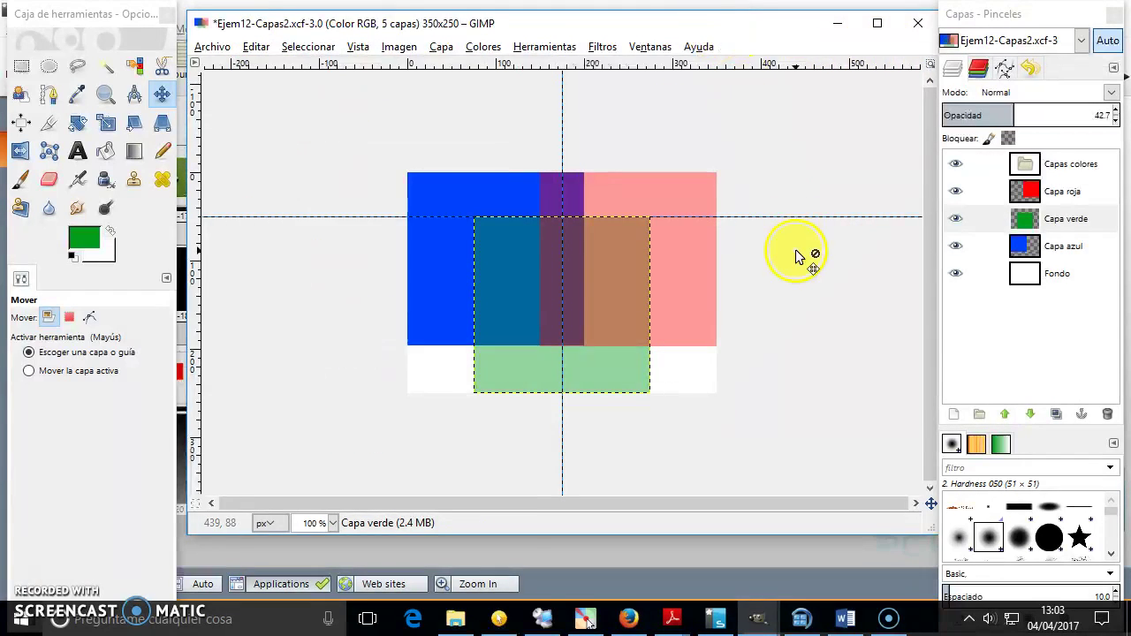
mouse_move(711, 25)
mouse_down()
mouse_move(769, 281)
mouse_move(799, 349)
mouse_up()
click(598, 128)
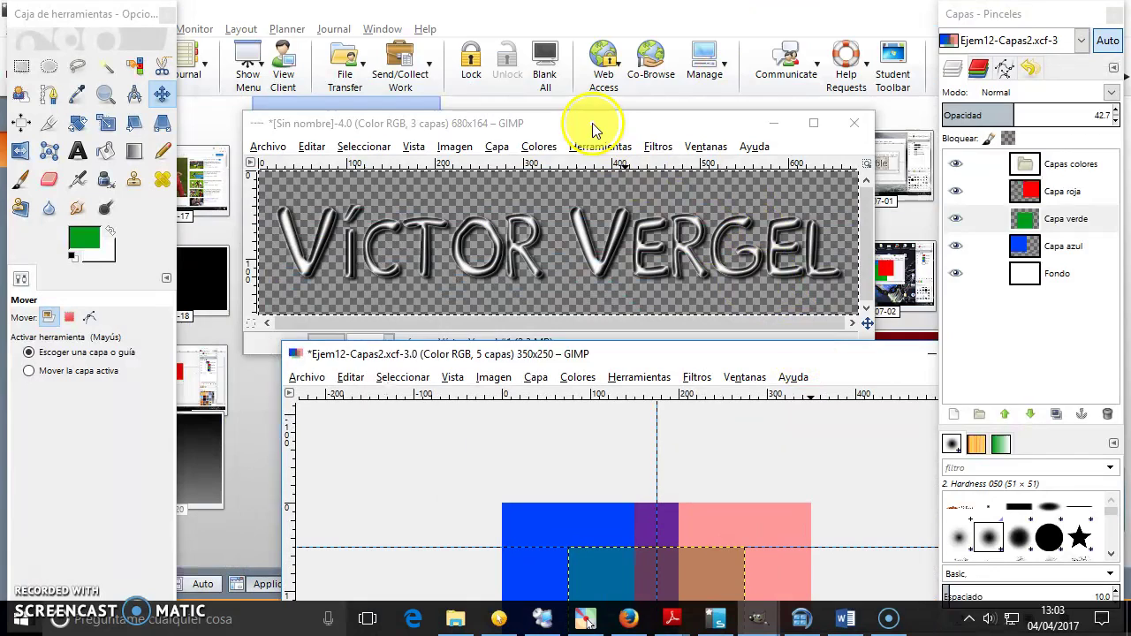
Rearrange the title and coloured-squares windows, ending with Ejem12-Capas2 in front
drag(598, 127, 663, 126)
mouse_move(593, 239)
mouse_down()
mouse_move(663, 579)
mouse_move(565, 245)
mouse_up()
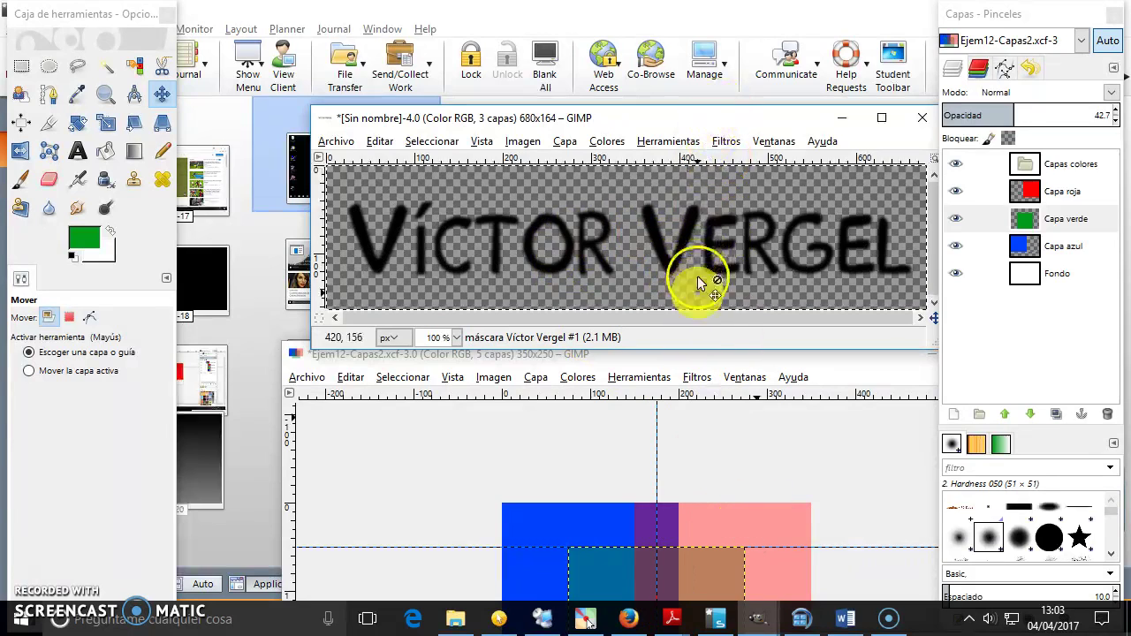
mouse_move(396, 355)
mouse_down()
mouse_move(318, 187)
mouse_move(293, 306)
mouse_up()
click(661, 121)
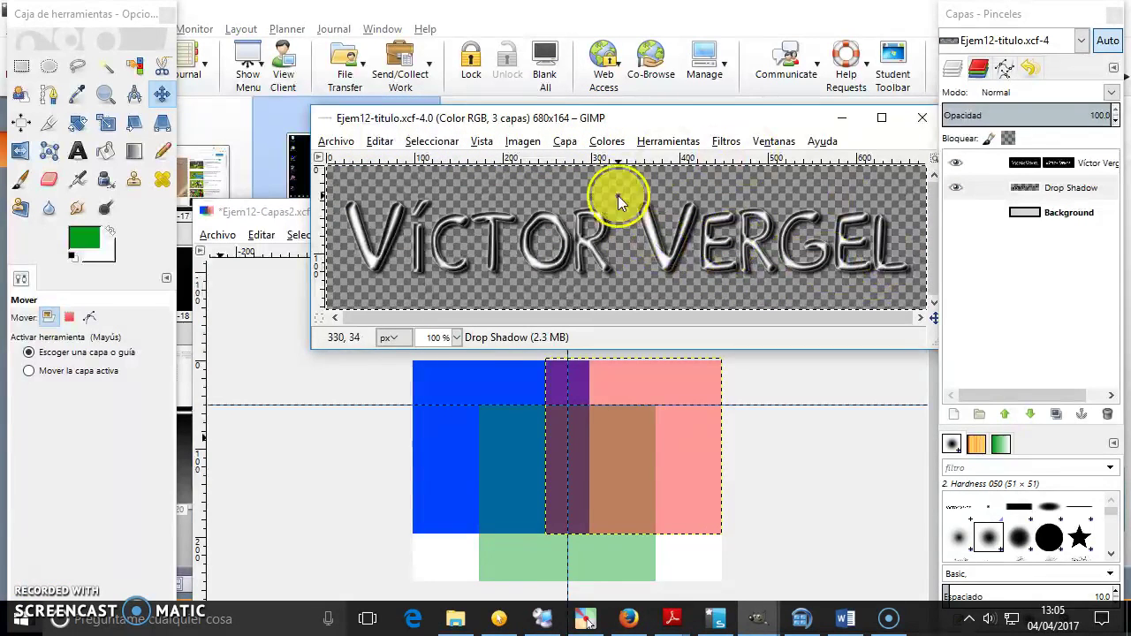
click(271, 213)
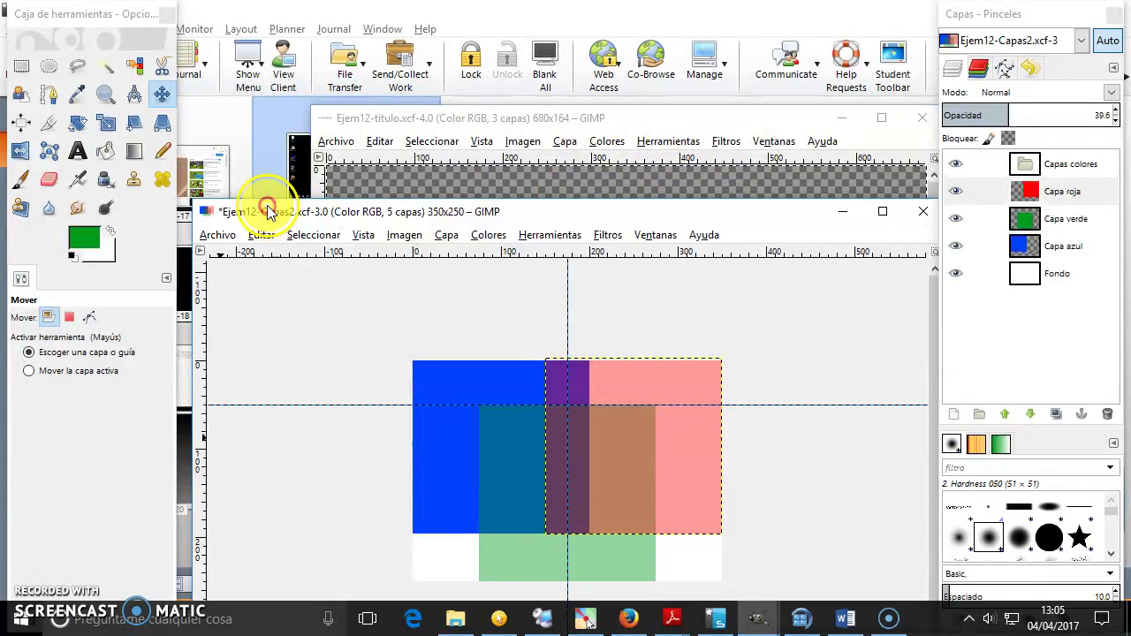
click(217, 234)
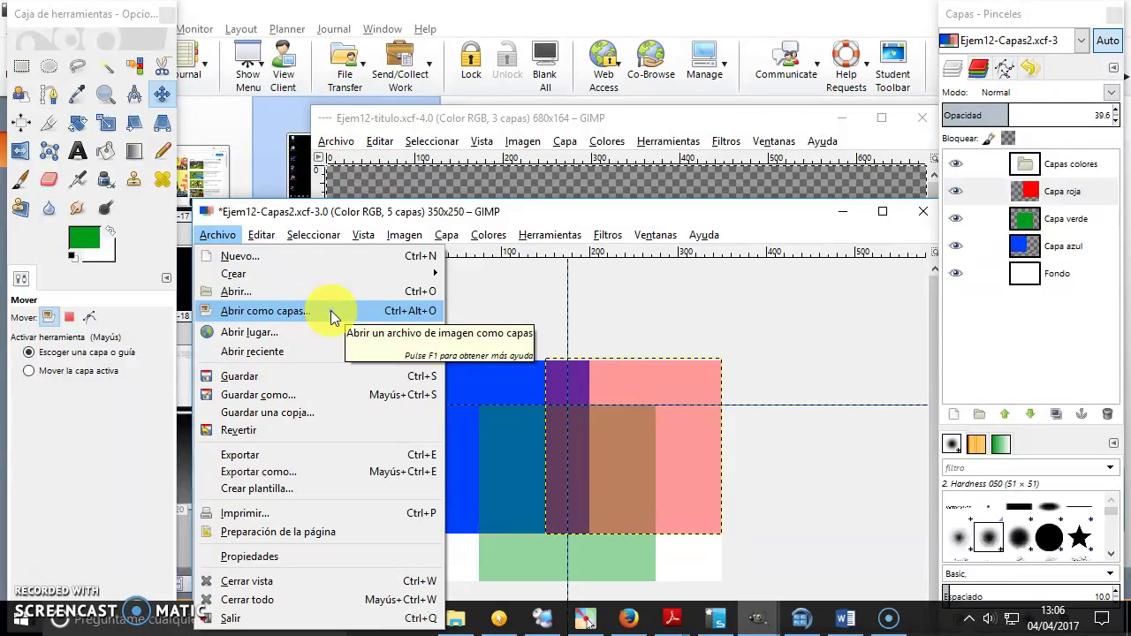
click(330, 310)
click(389, 493)
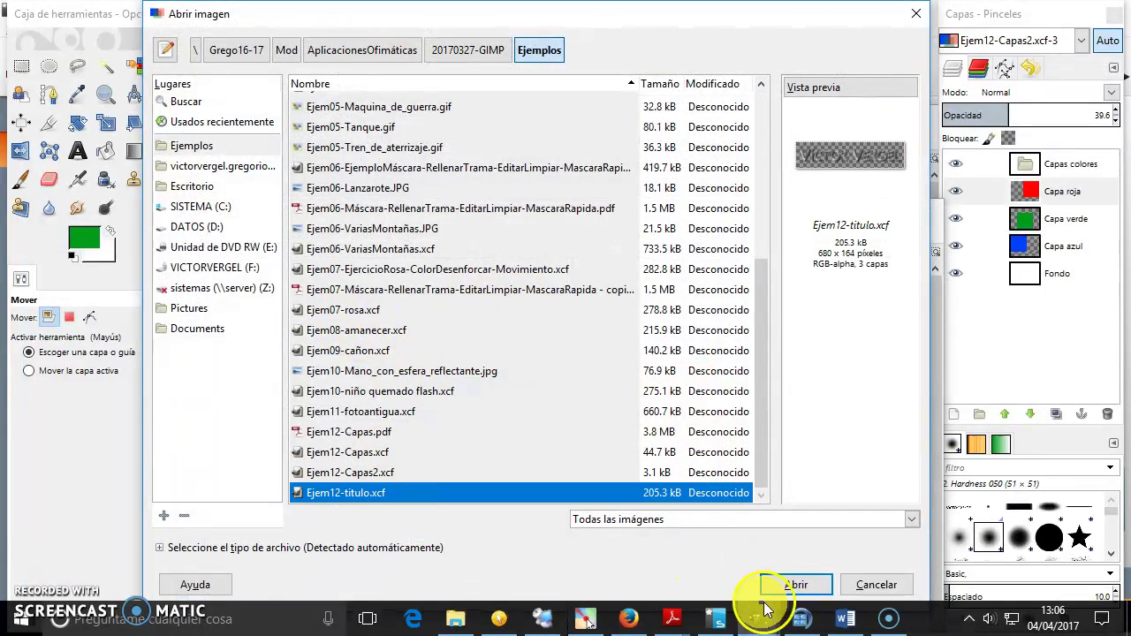
click(795, 584)
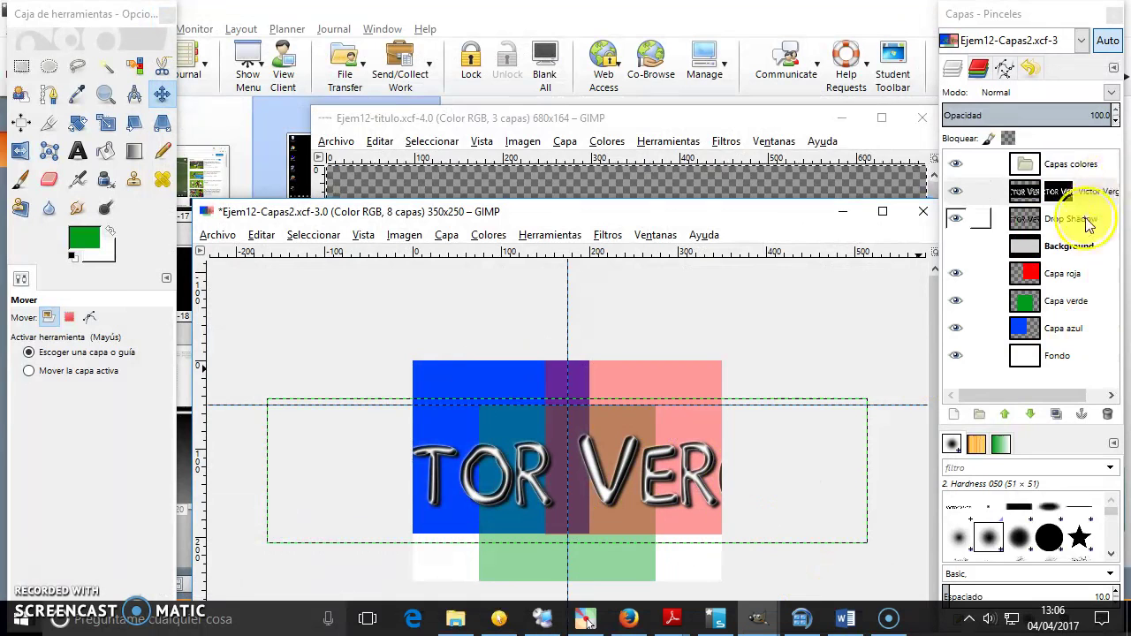
mouse_move(1073, 201)
mouse_down()
mouse_move(1071, 254)
mouse_move(471, 433)
mouse_up()
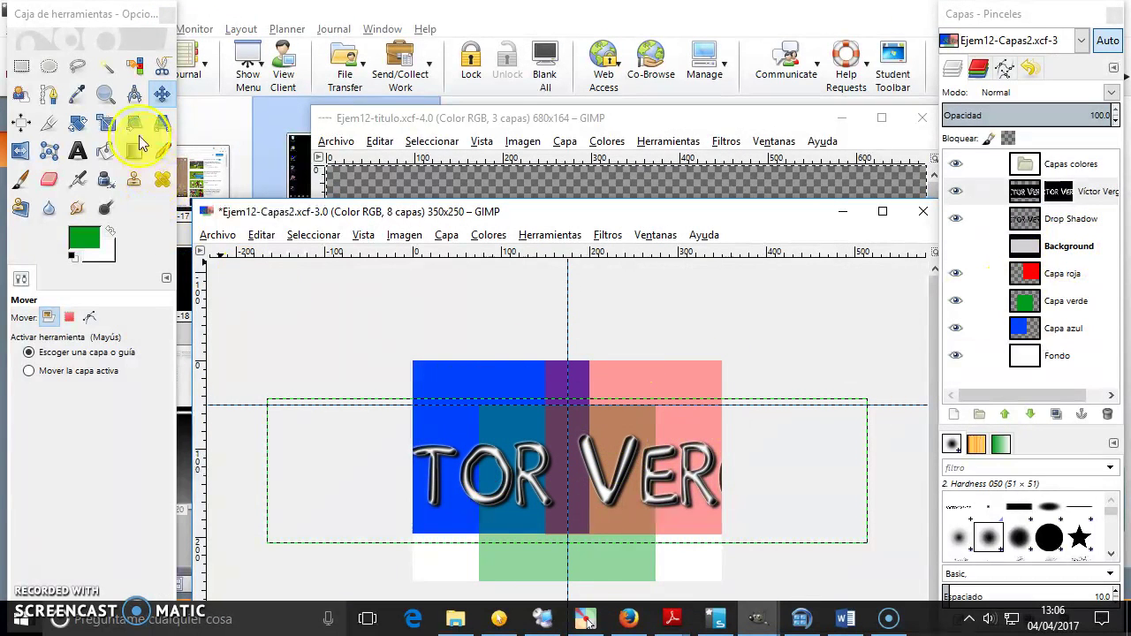
click(105, 123)
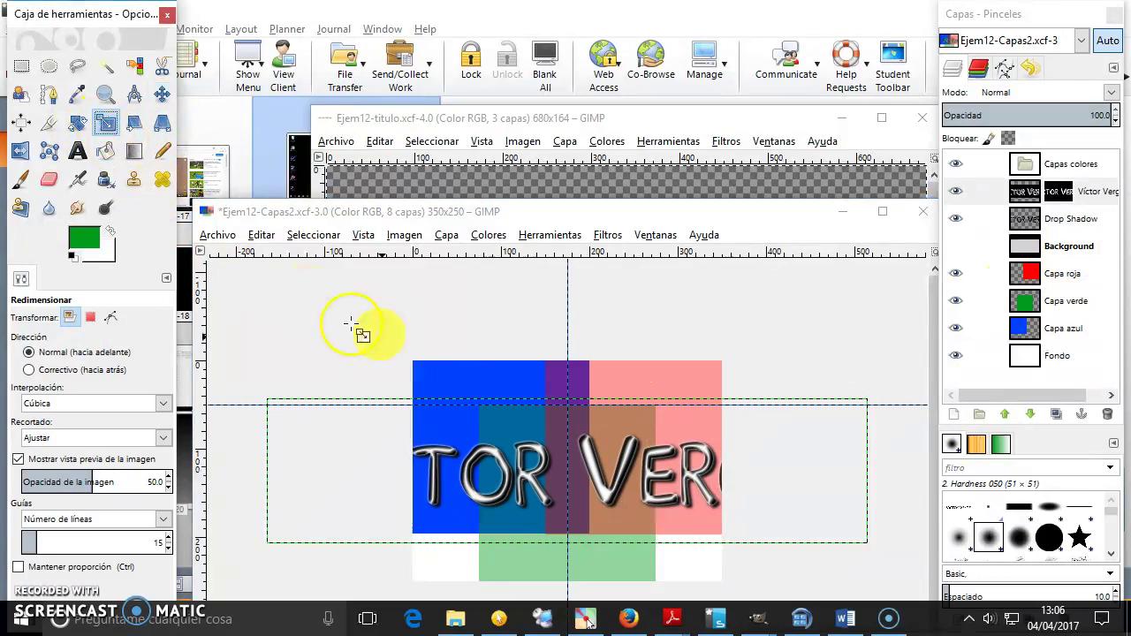
drag(436, 453, 676, 508)
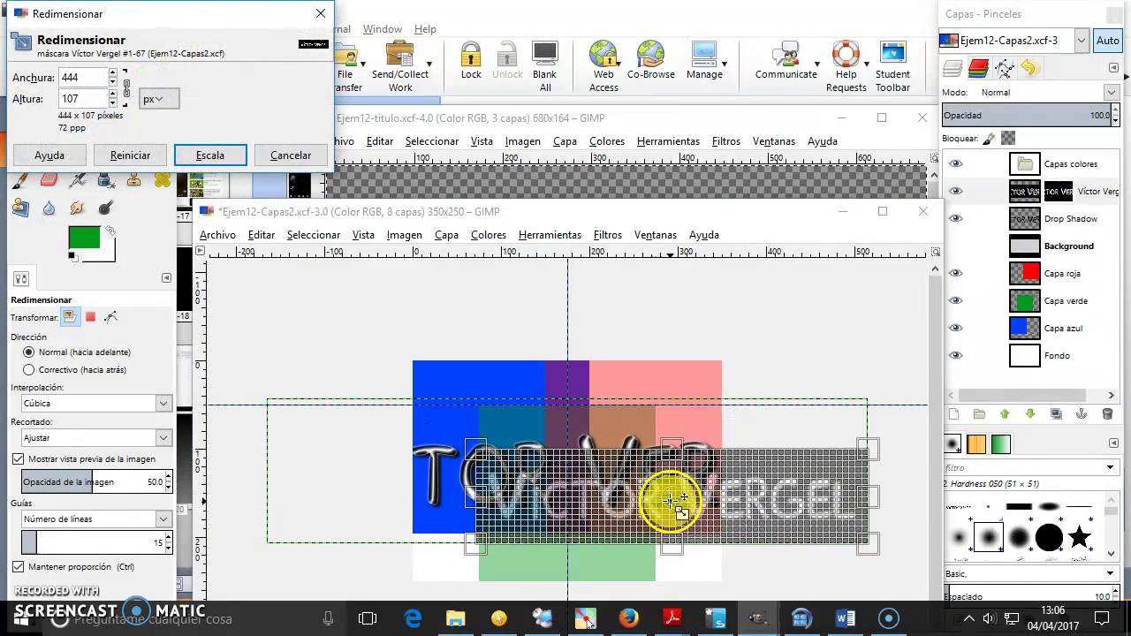
drag(676, 508, 612, 436)
drag(450, 398, 528, 431)
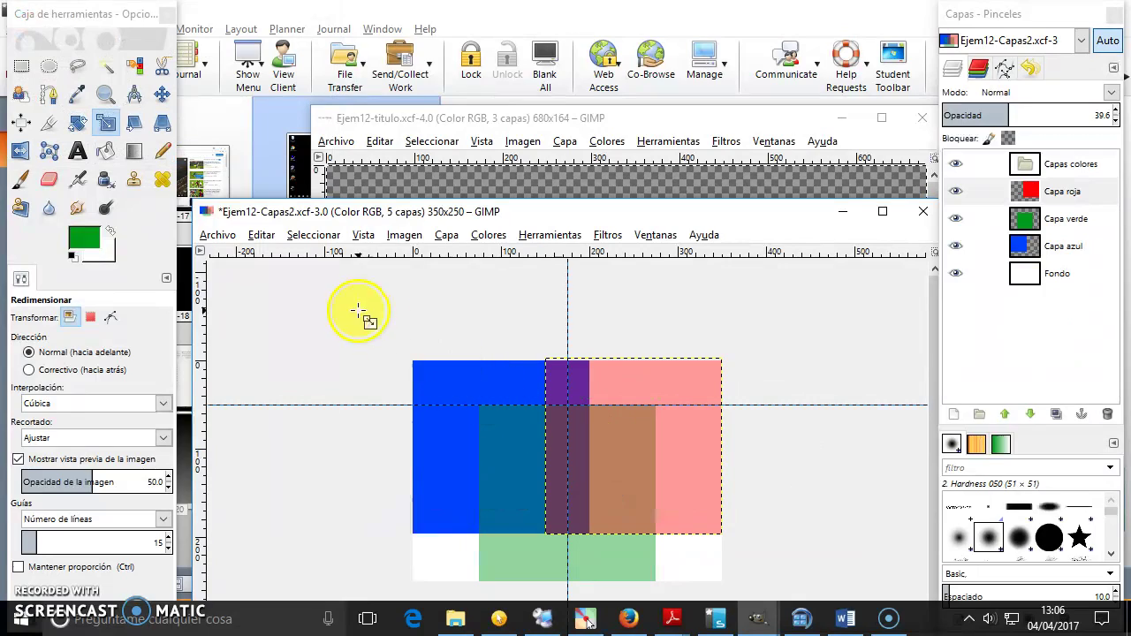
Open Ejem12-titulo.xcf as layers in the coloured-squares image
click(215, 235)
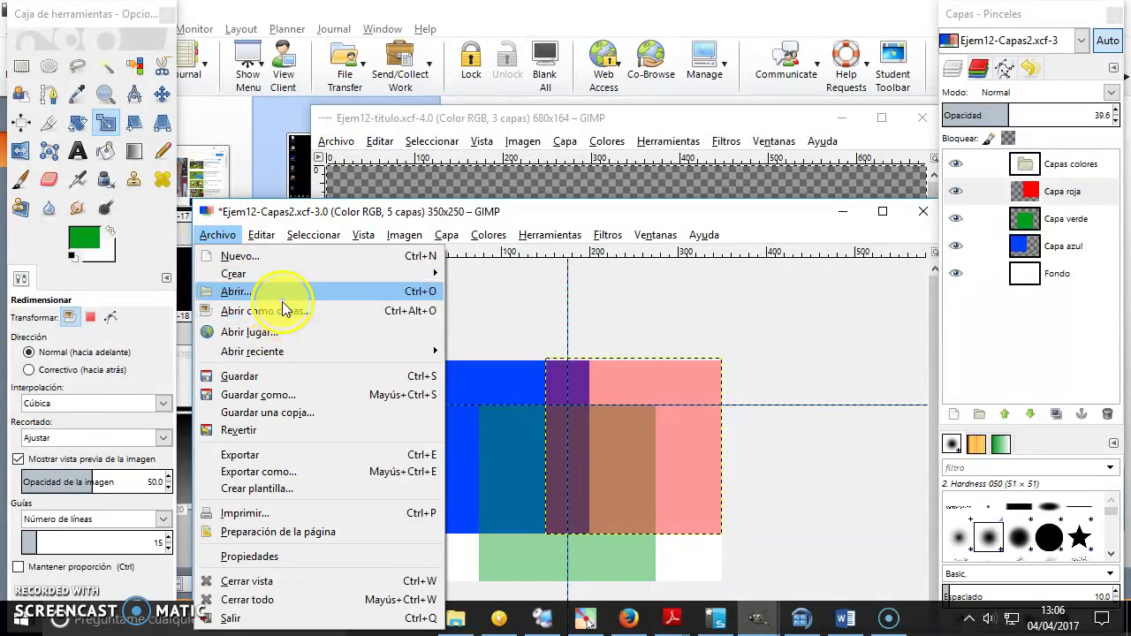
click(265, 311)
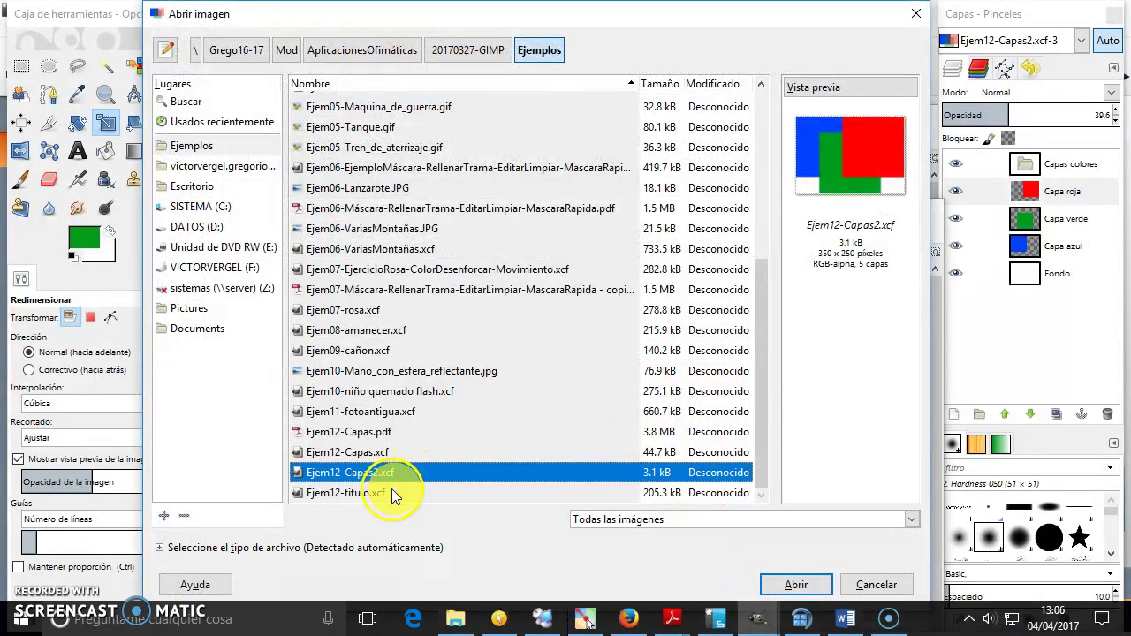
click(393, 492)
click(795, 584)
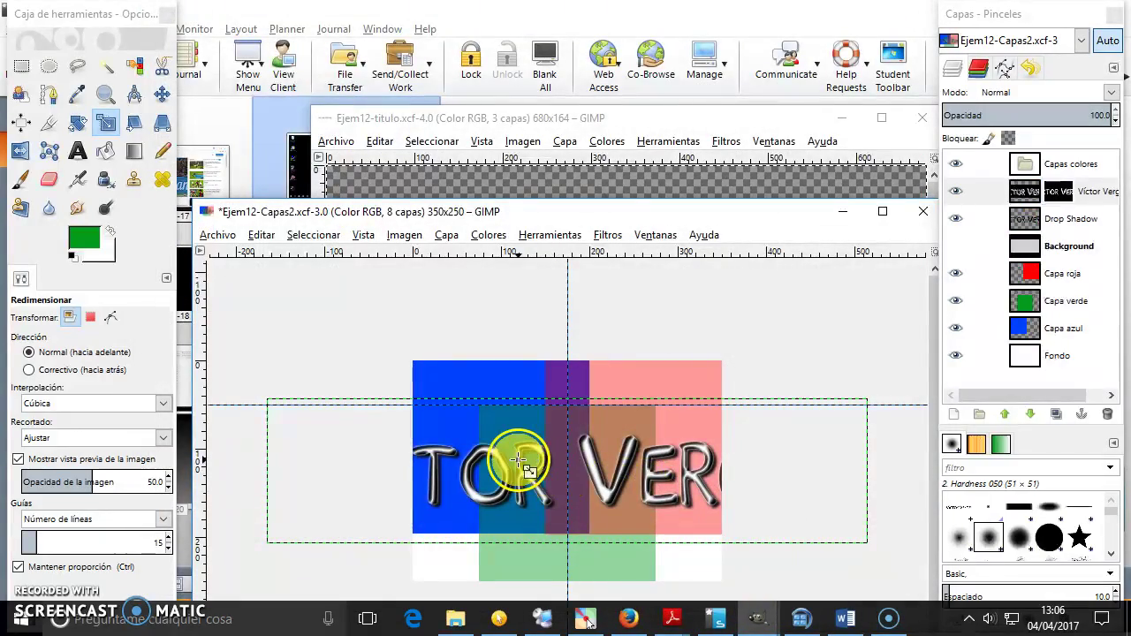
Scale the title text layer to 315×76 px and place it across the squares' top
click(513, 462)
drag(513, 459, 717, 535)
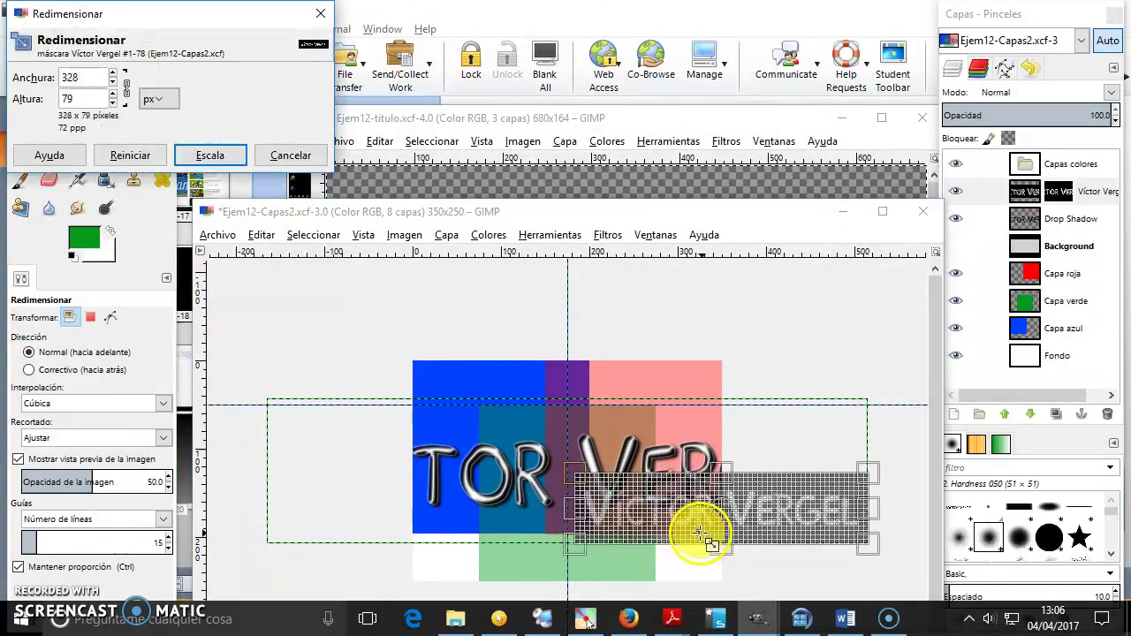
drag(724, 514, 569, 422)
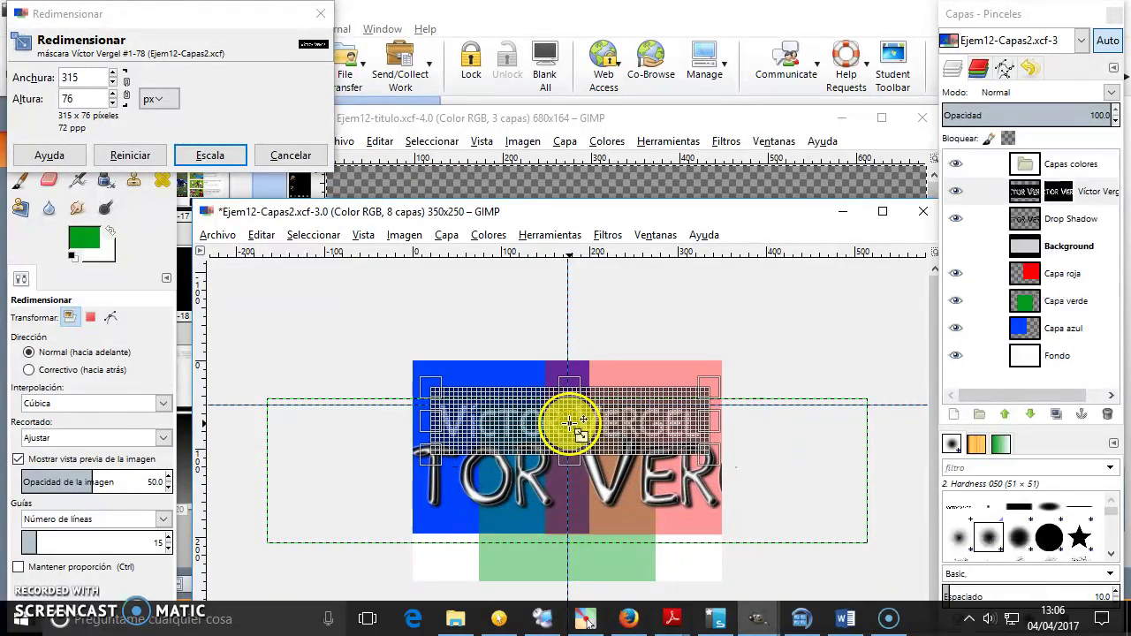
click(209, 155)
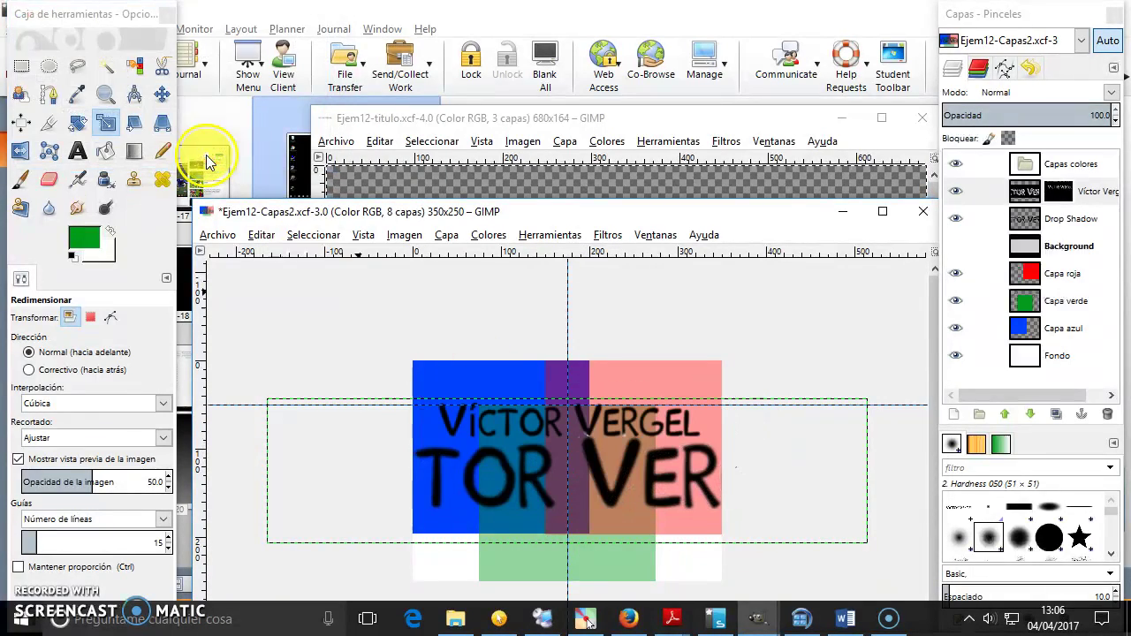